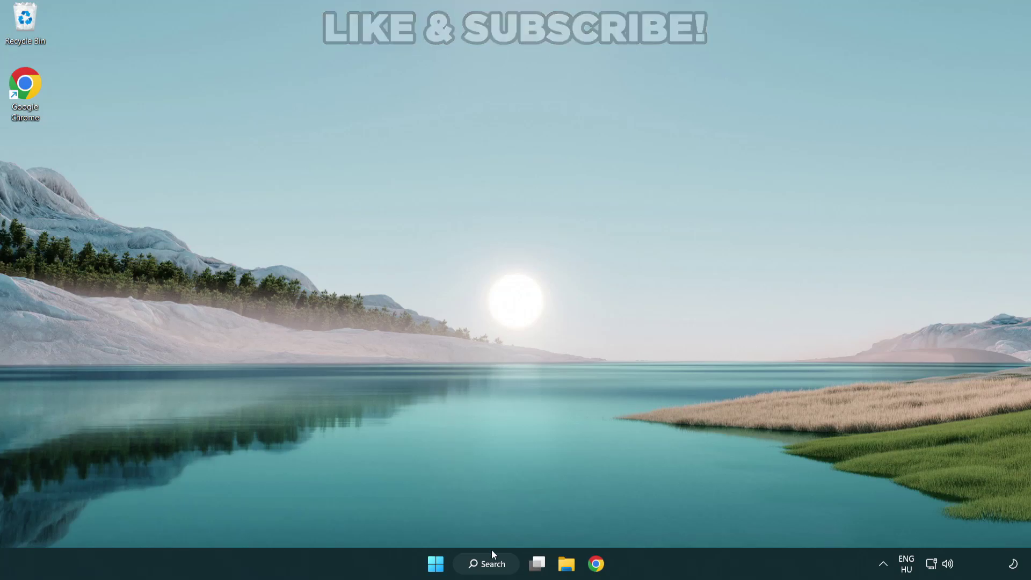
Search Windows for 'device manager' and open Device Manager from the results.
click(493, 569)
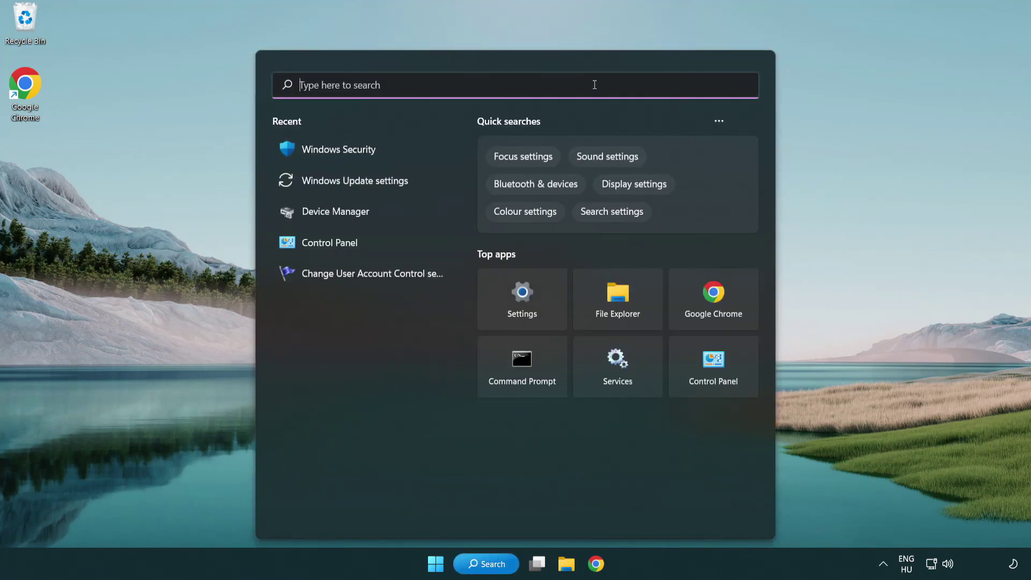
text(device m)
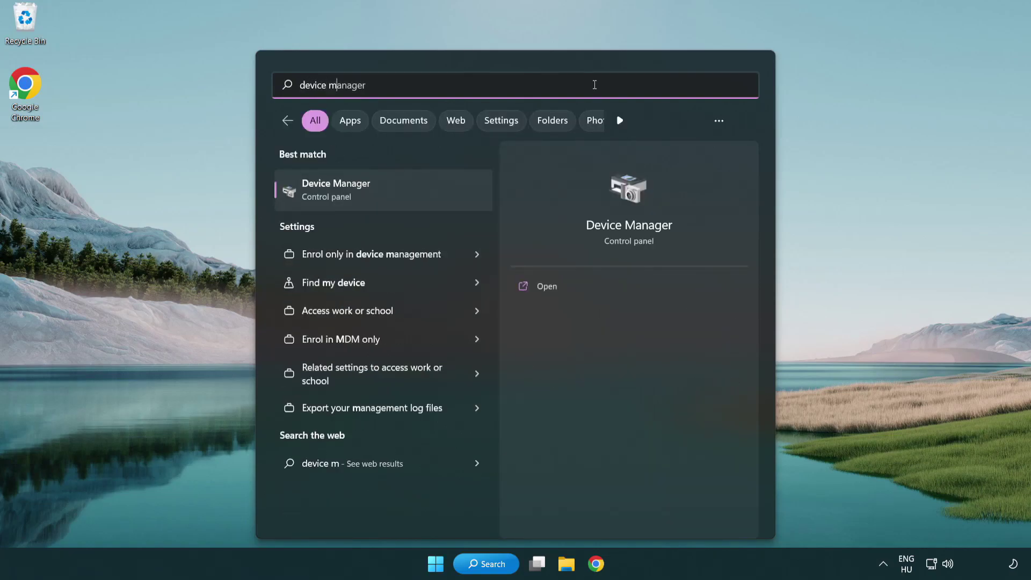
text(anager)
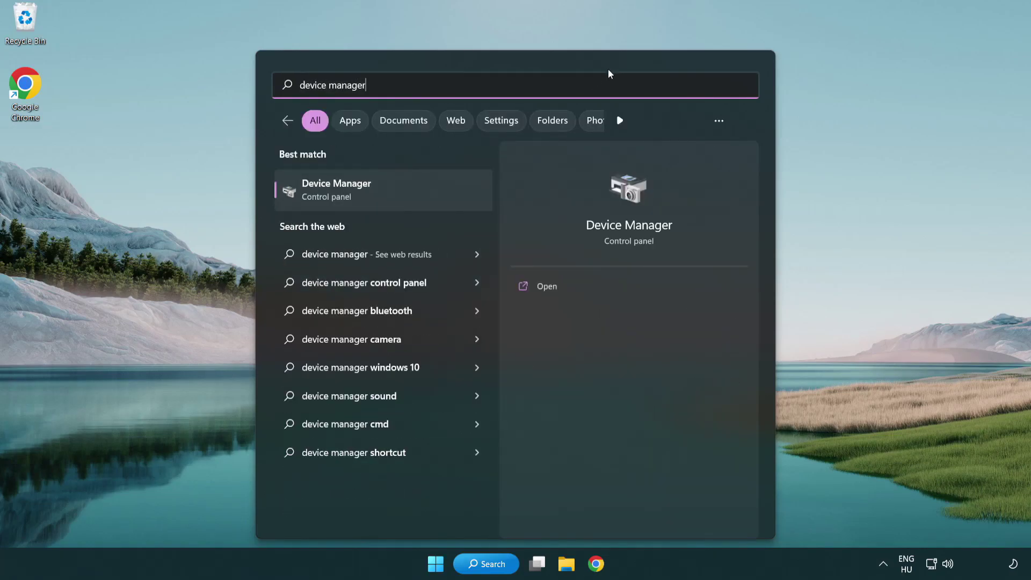
click(412, 195)
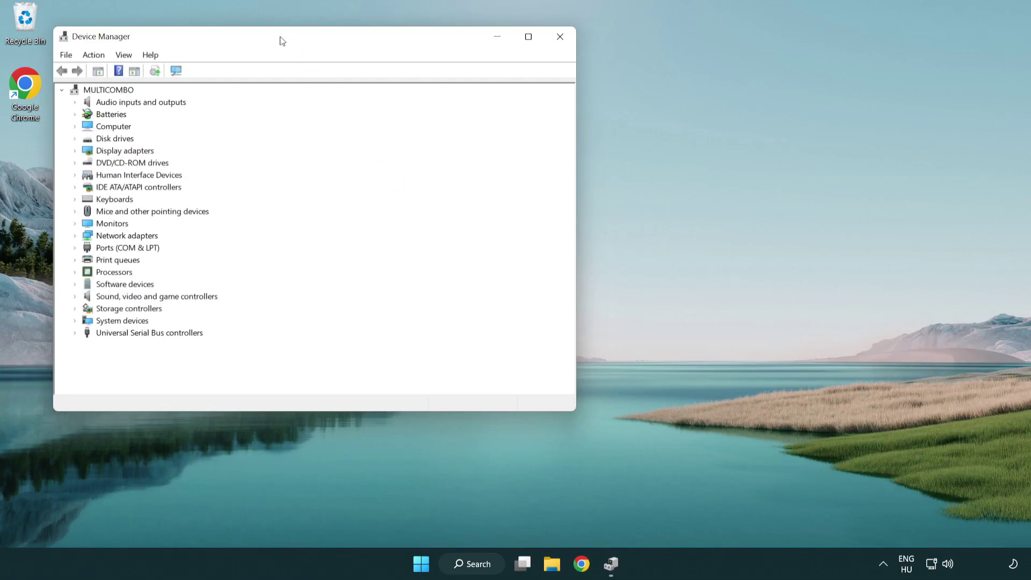
Auto-search for a VMware SVGA 3D driver update; the best driver is already installed.
drag(280, 40, 455, 103)
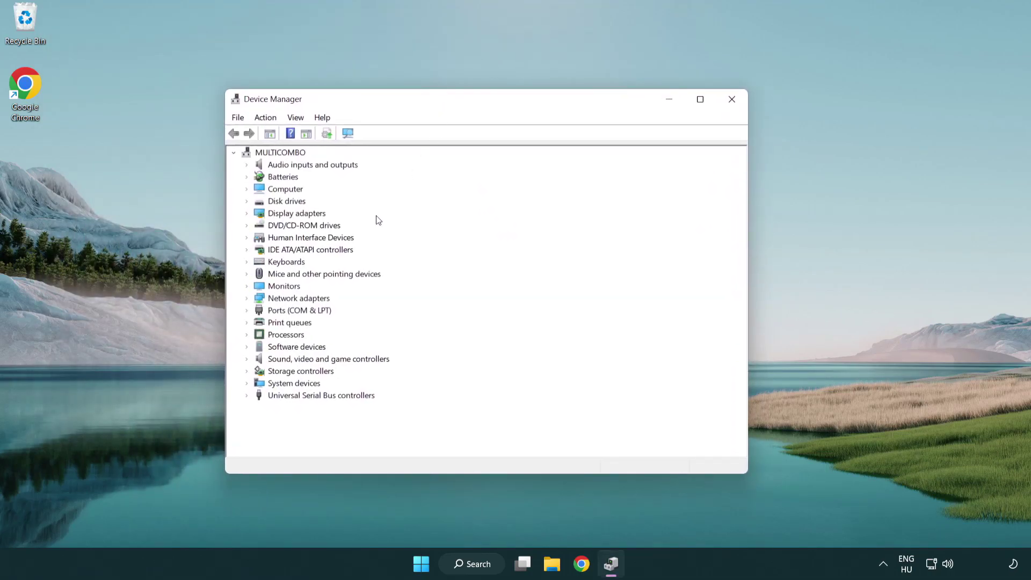
click(290, 215)
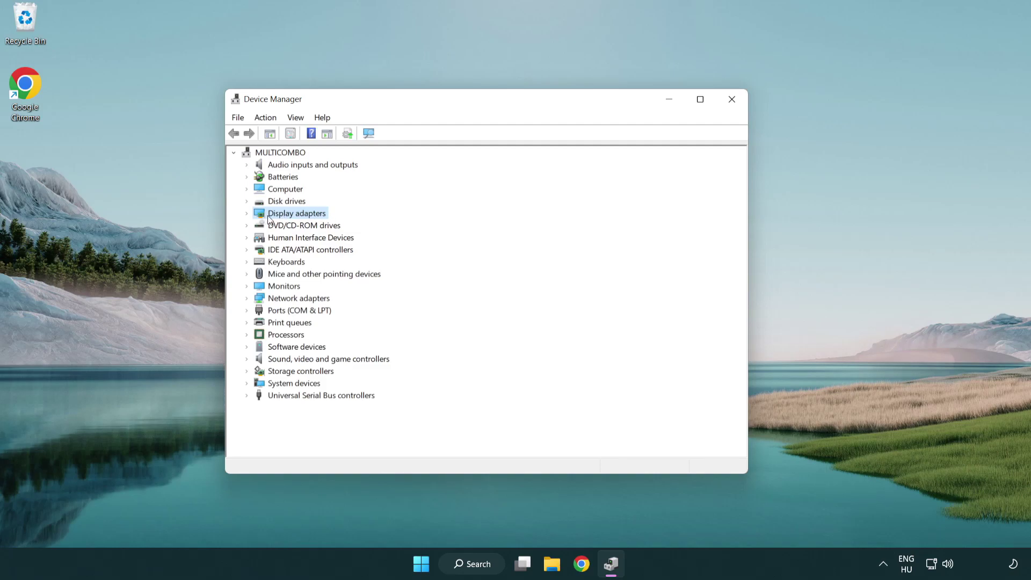
click(247, 215)
click(290, 227)
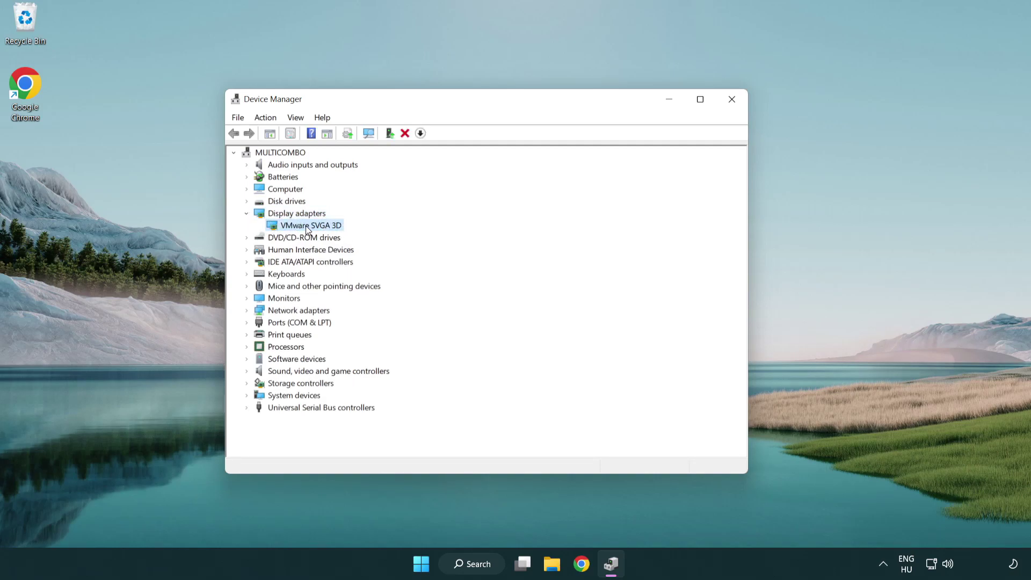
right_click(305, 226)
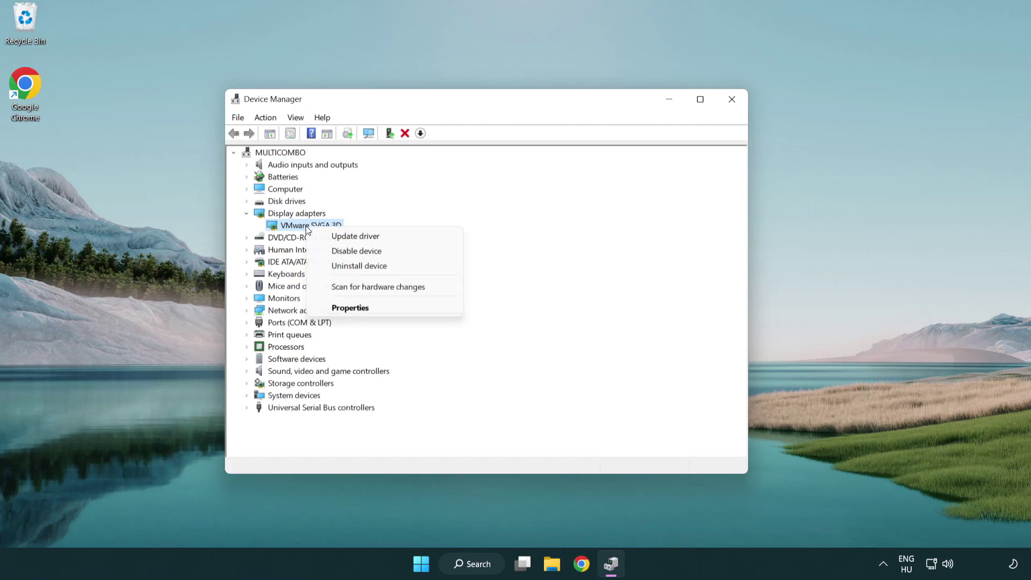
click(406, 238)
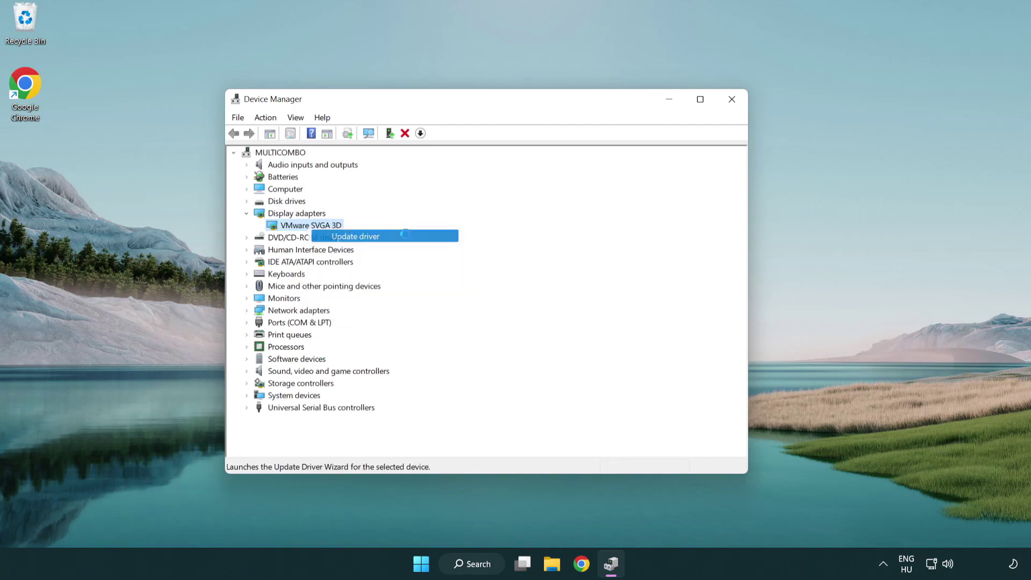
drag(427, 160, 450, 150)
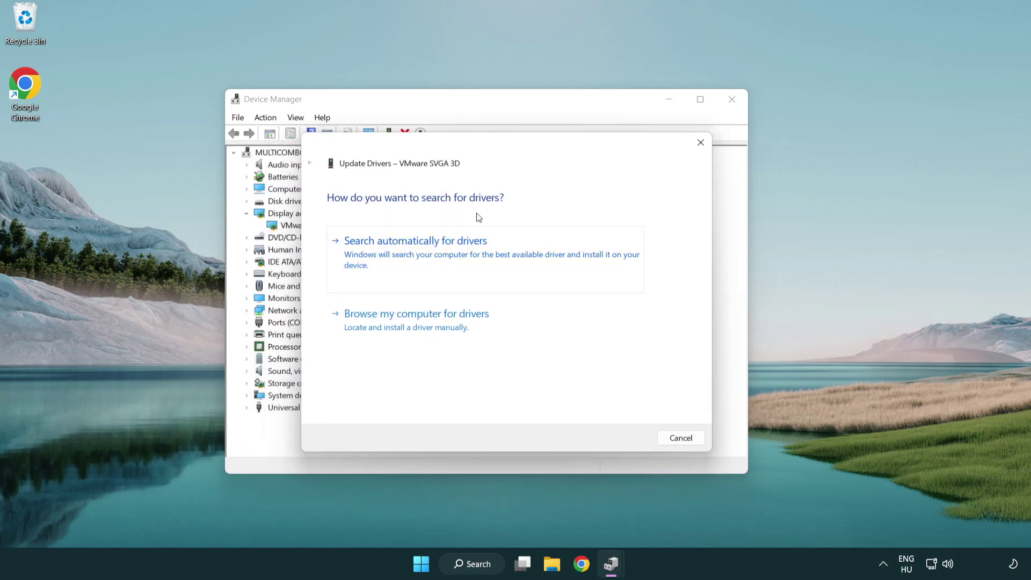
click(453, 251)
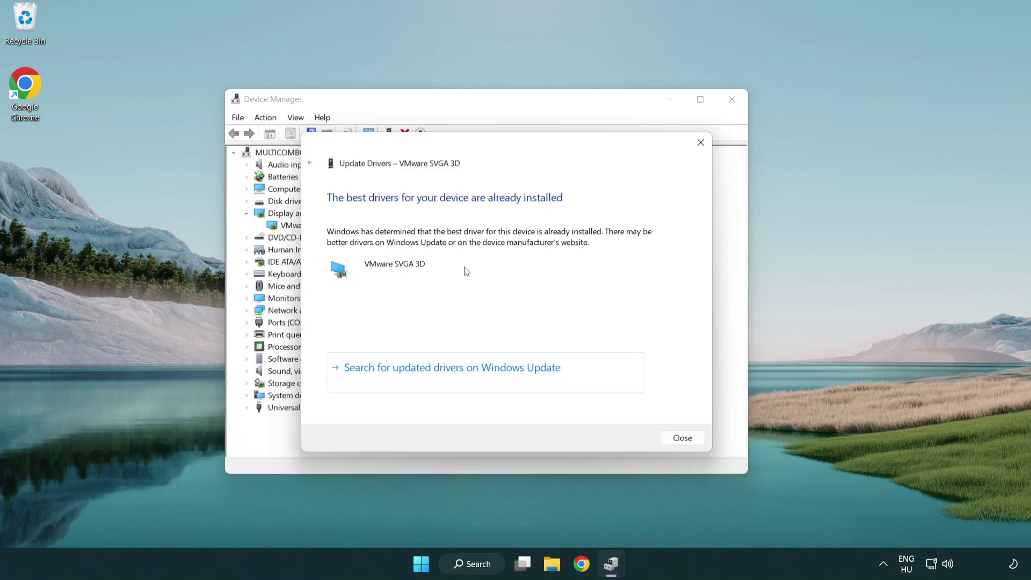
click(684, 440)
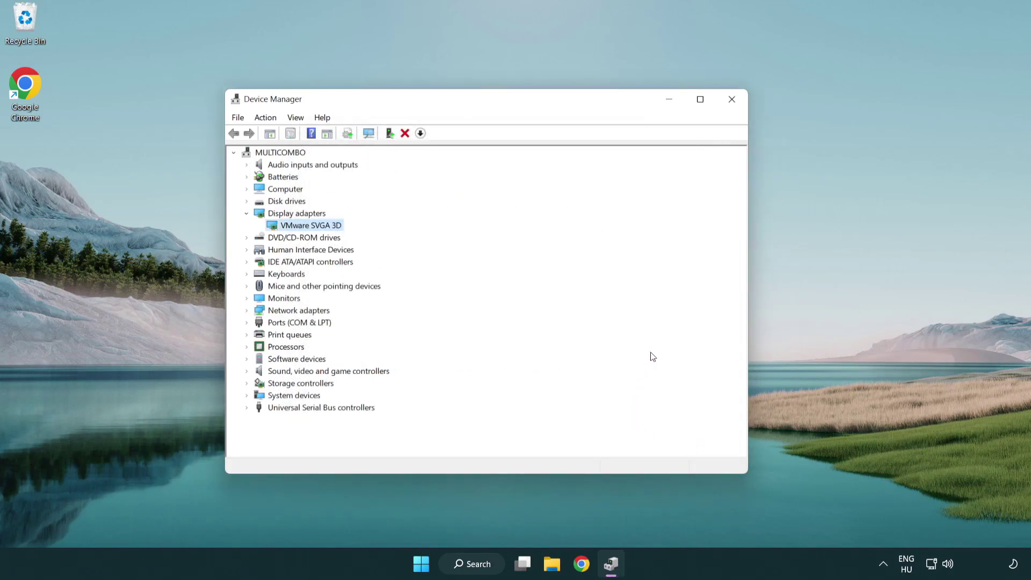
Close Device Manager, then search 'update' and open Windows Update settings.
click(735, 102)
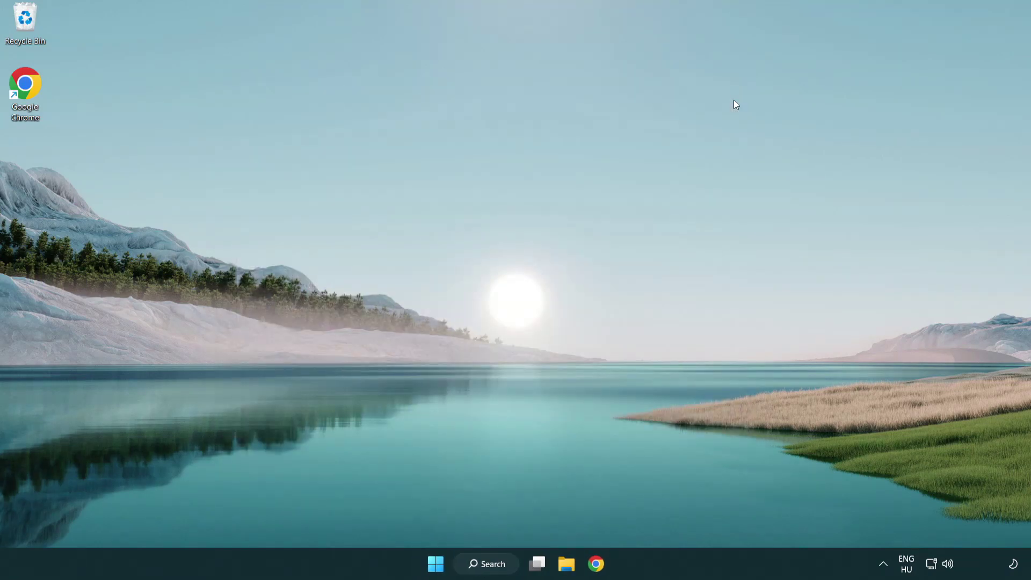
click(495, 561)
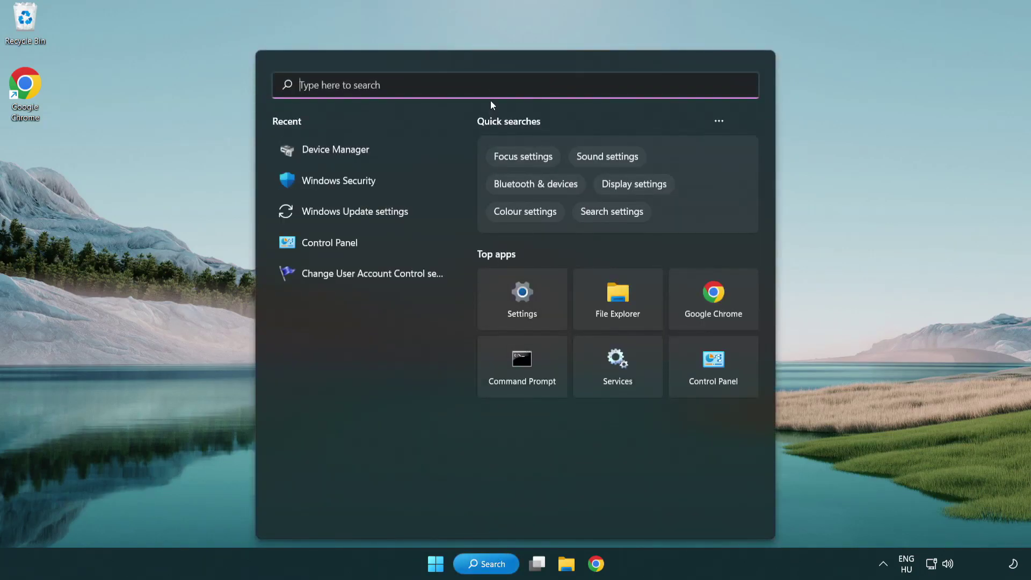
text(update)
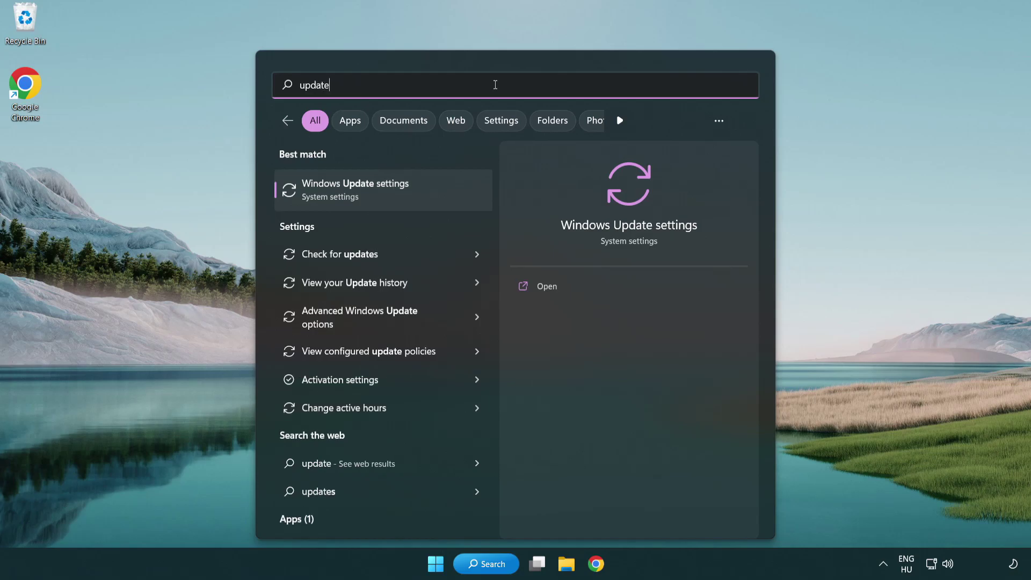
click(402, 195)
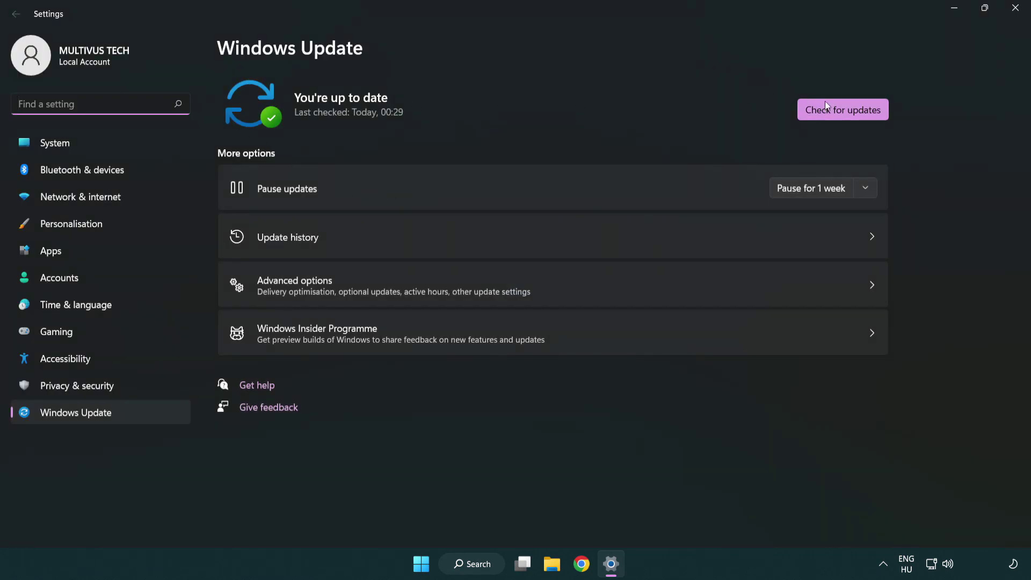
Run Check for updates, see the PC is up to date, and close Settings.
click(861, 119)
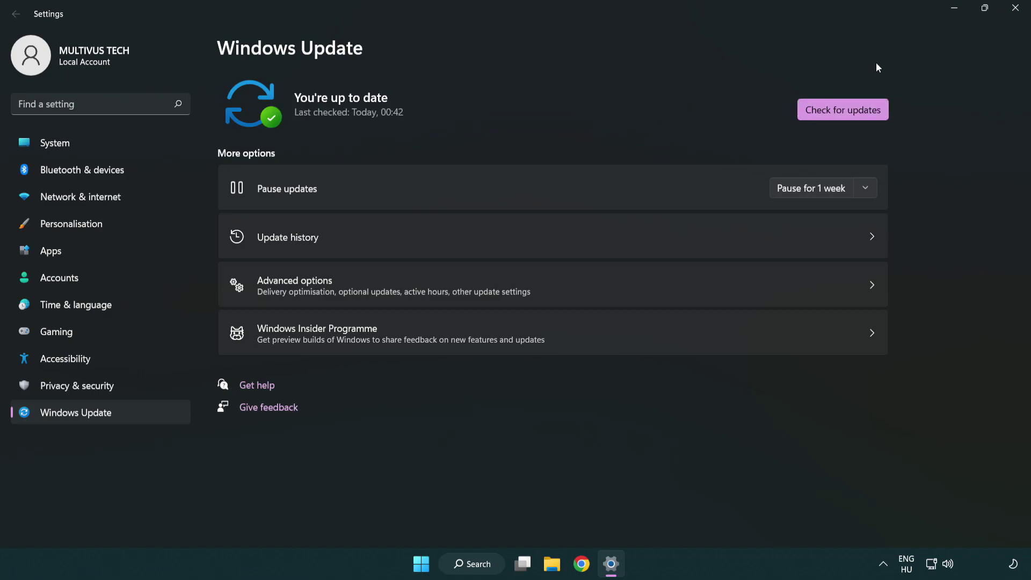
click(1011, 15)
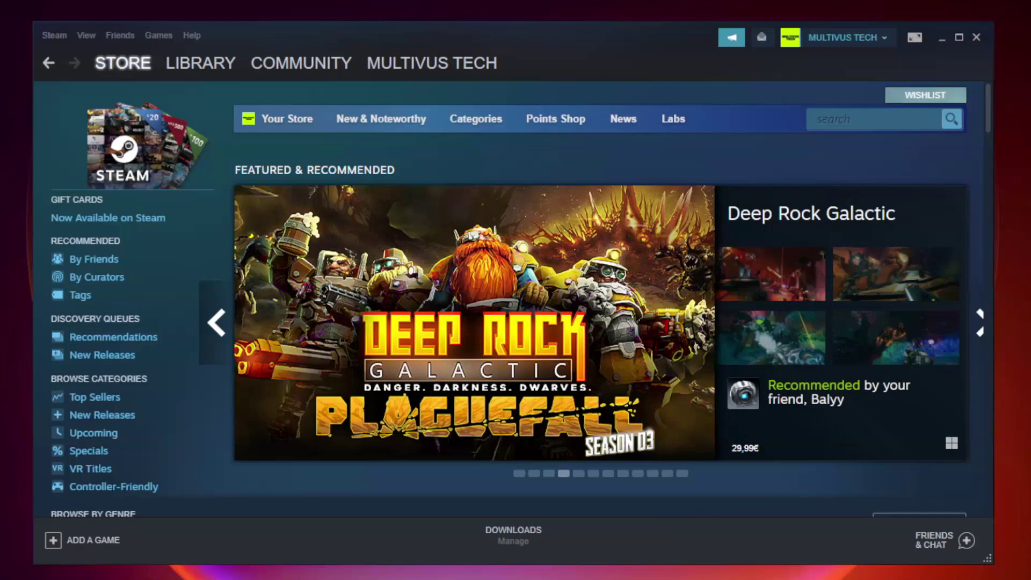
mouse_move(201, 63)
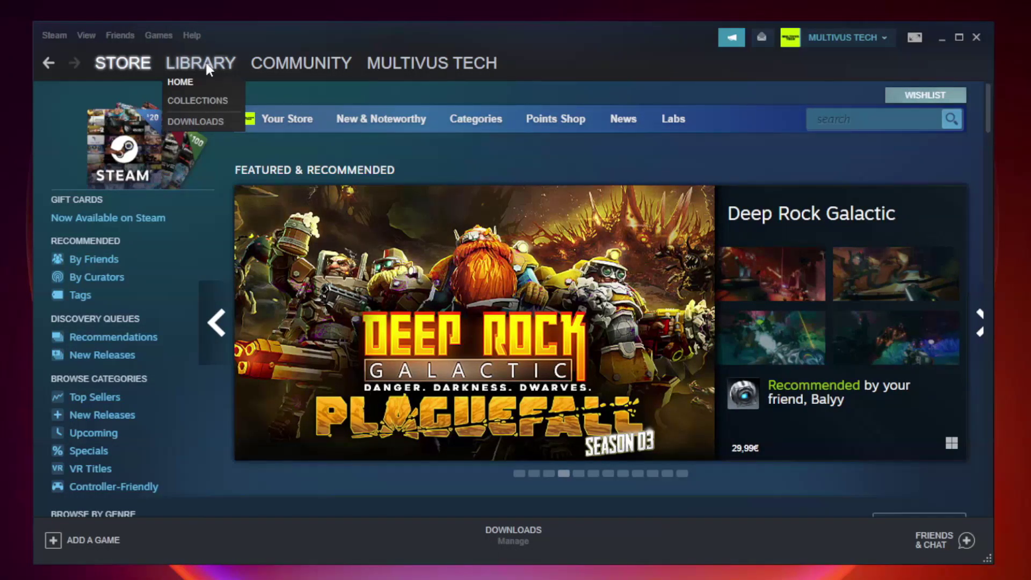
Verify Unturned's files via Library > Properties > Local Files; all 9192 files validate.
click(208, 69)
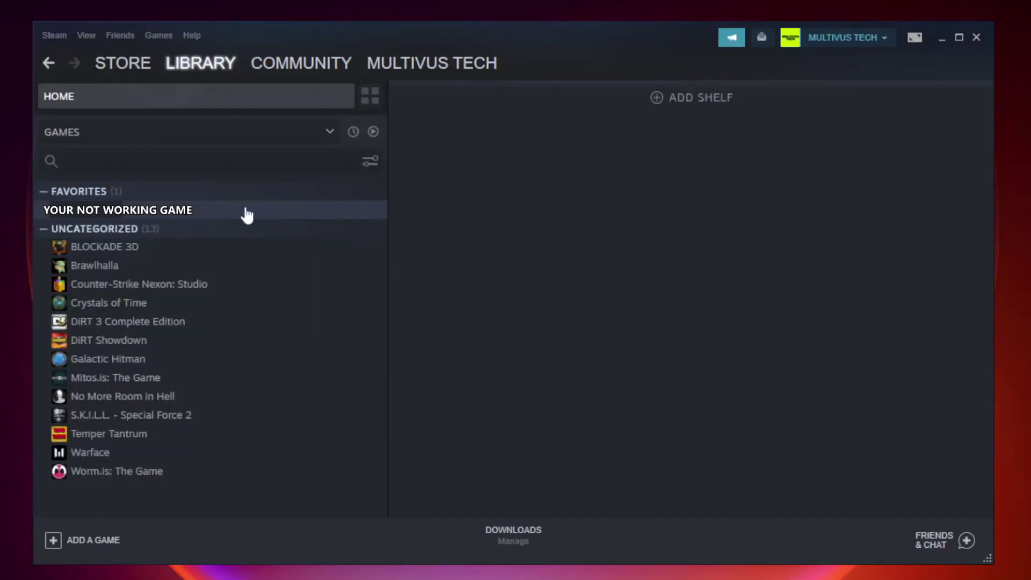
click(223, 210)
right_click(222, 213)
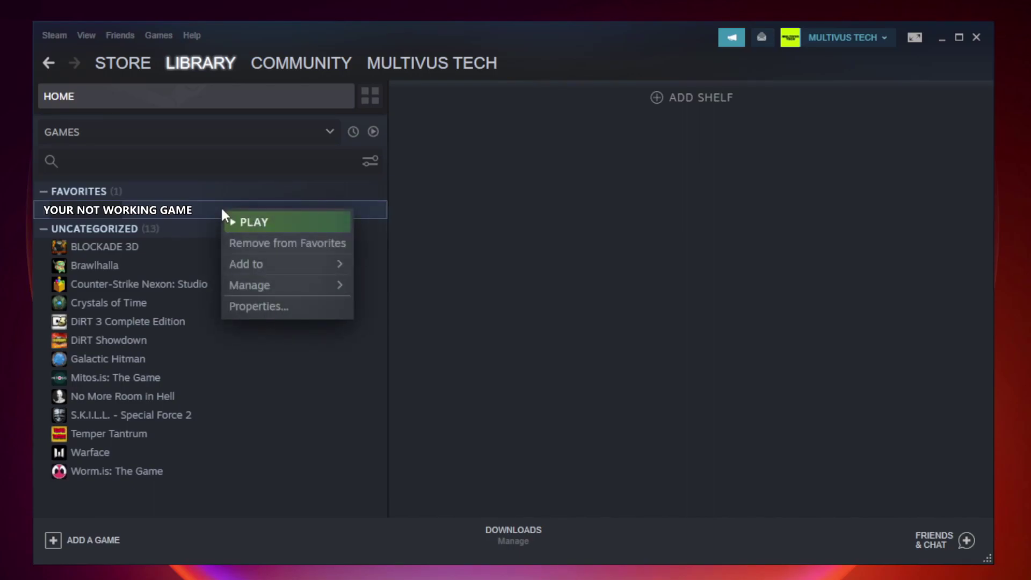
click(284, 305)
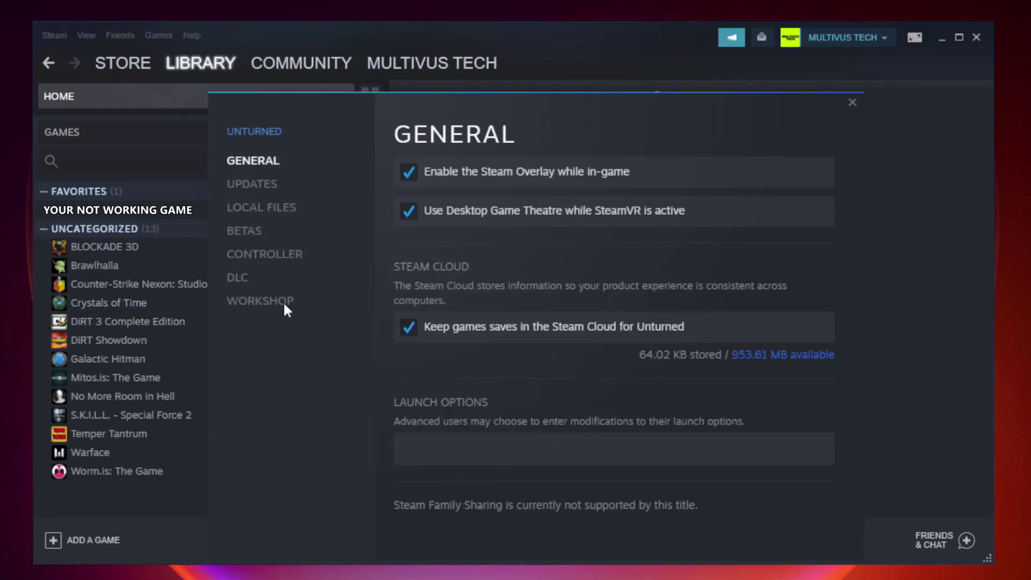
click(273, 211)
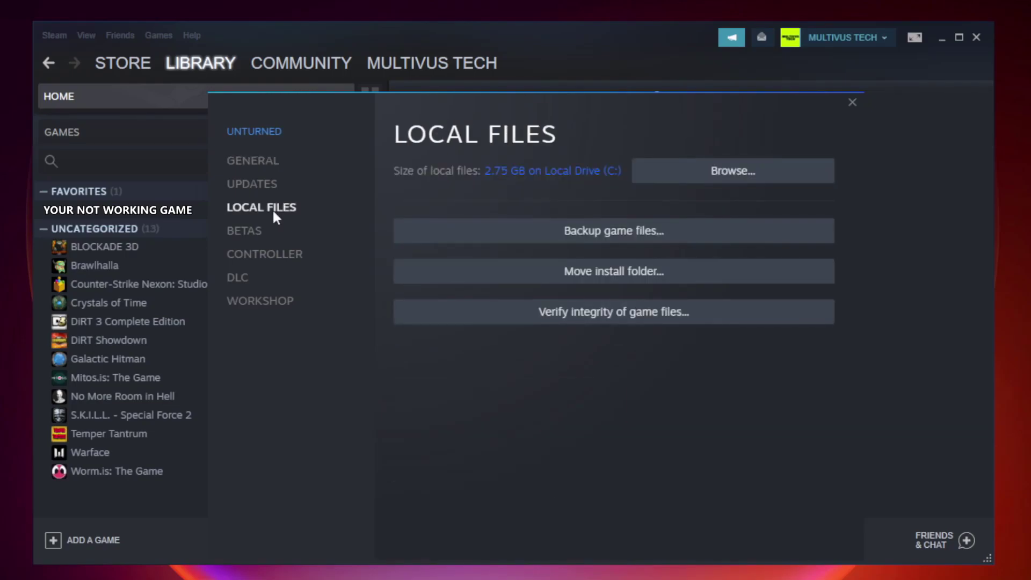
click(624, 319)
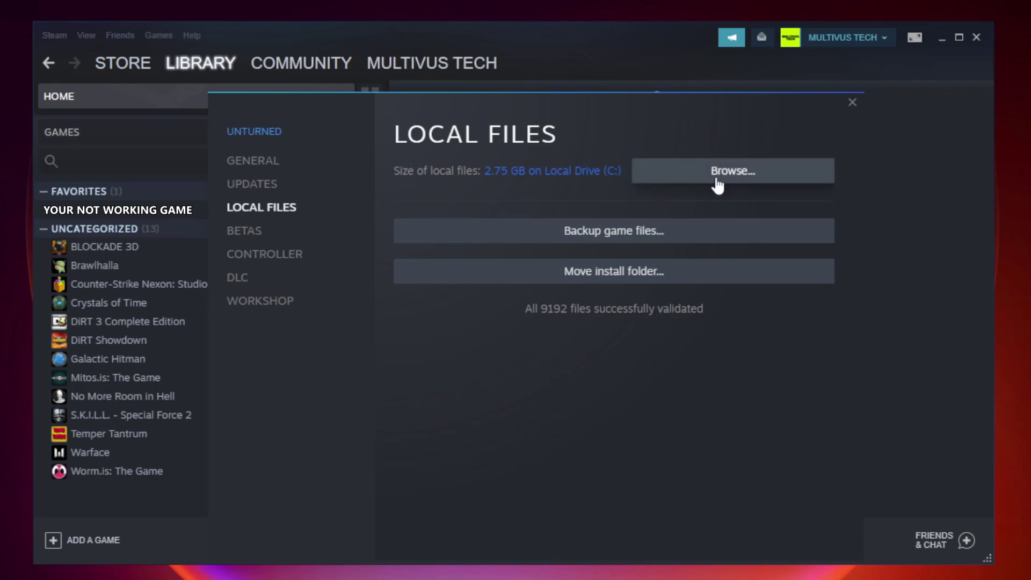
Open Properties for the YOUR NOT WORKING GAME shortcut in its install folder.
click(738, 186)
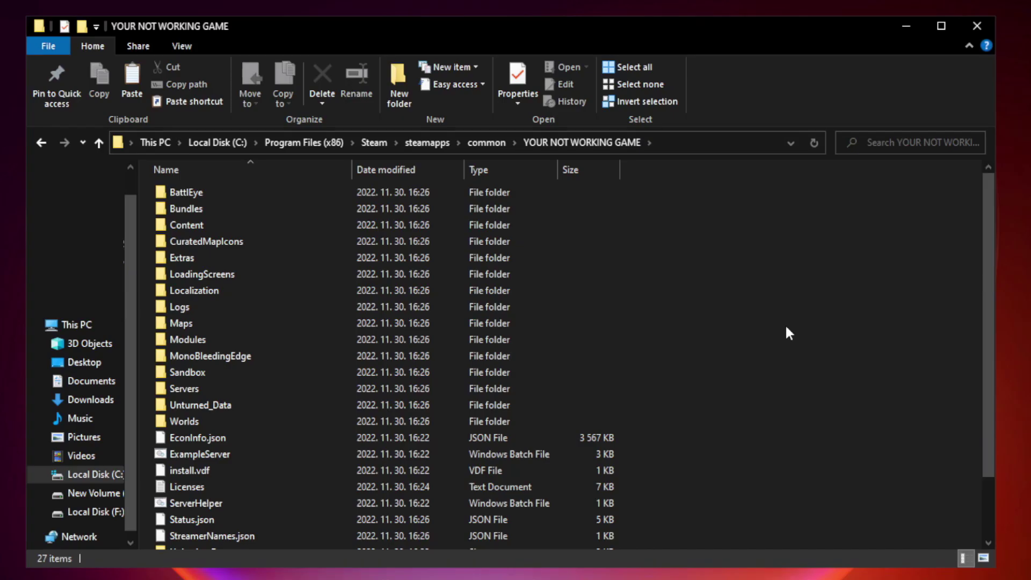
drag(989, 281, 993, 377)
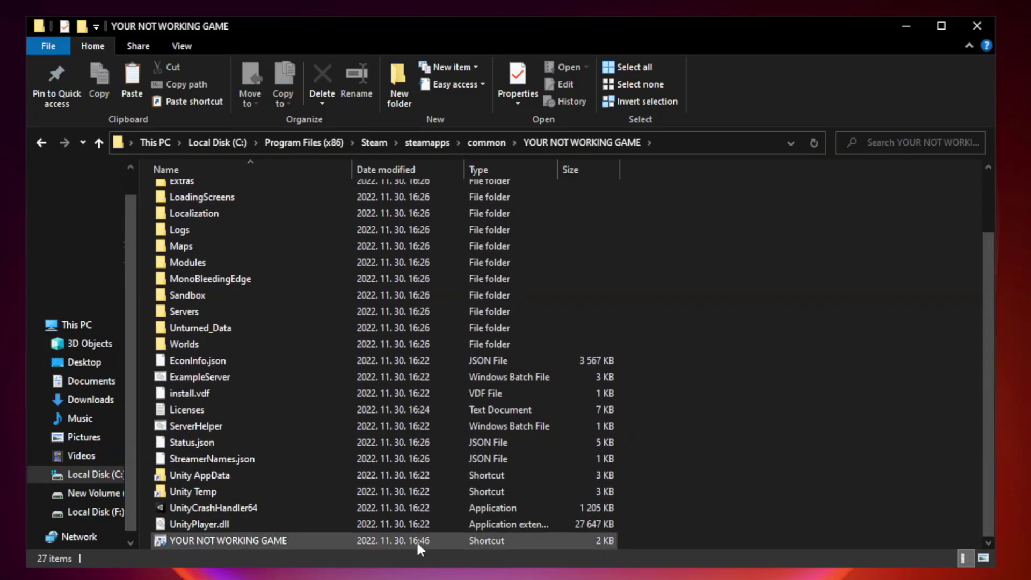
click(356, 541)
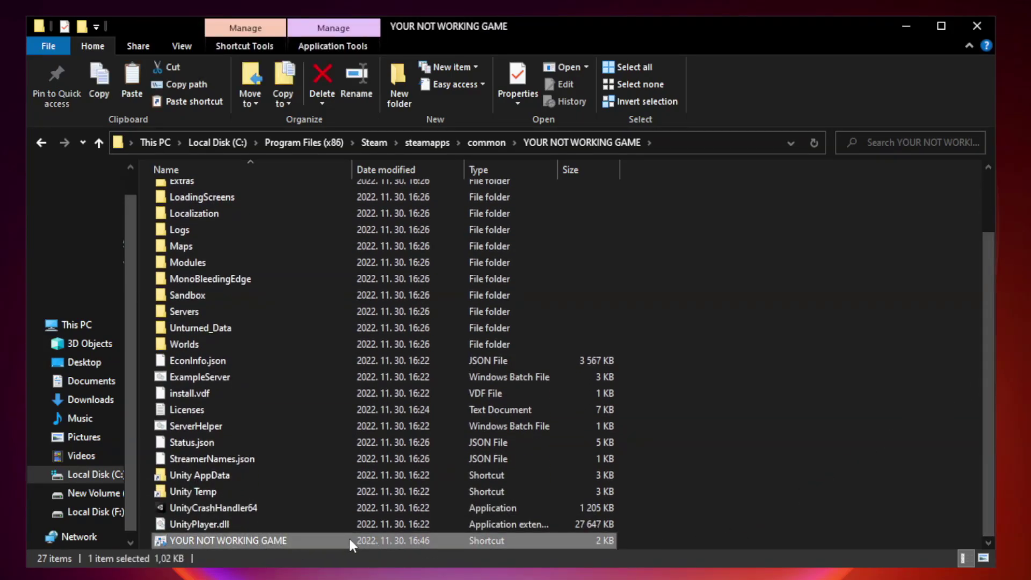
right_click(350, 543)
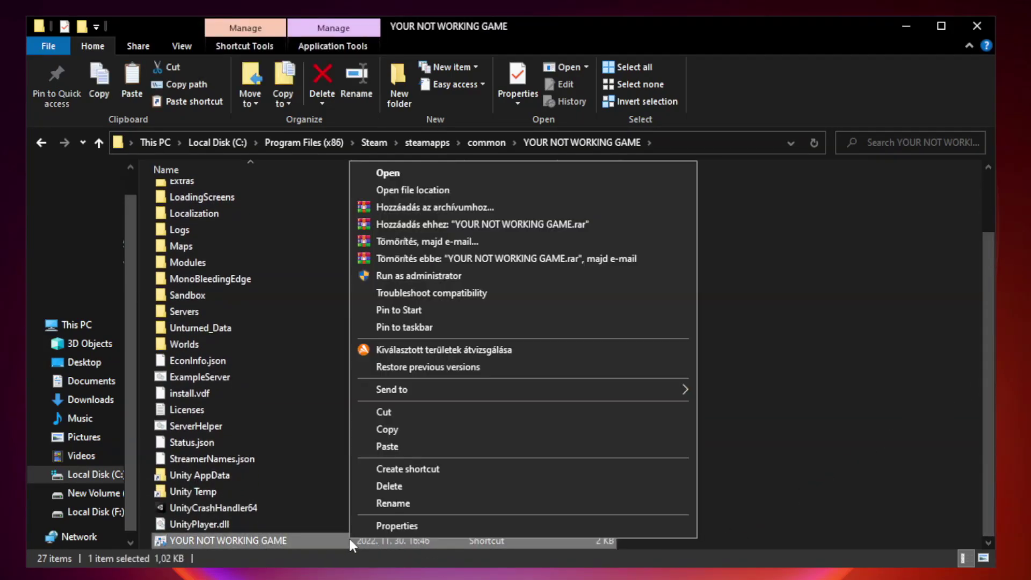
click(520, 526)
drag(513, 284, 511, 116)
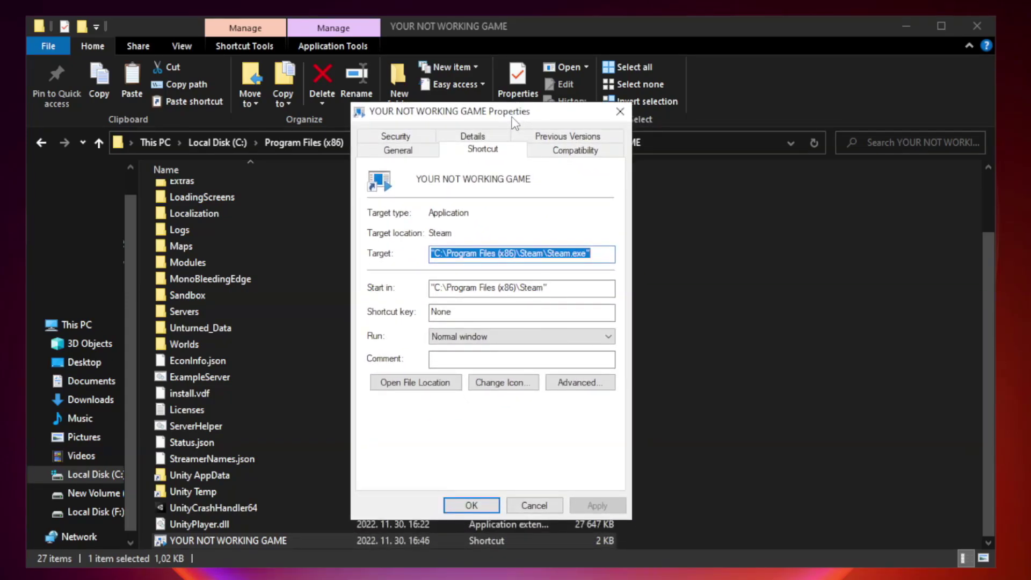
Set Windows 8 compatibility, admin rights and disabled fullscreen optimizations, then apply.
click(571, 157)
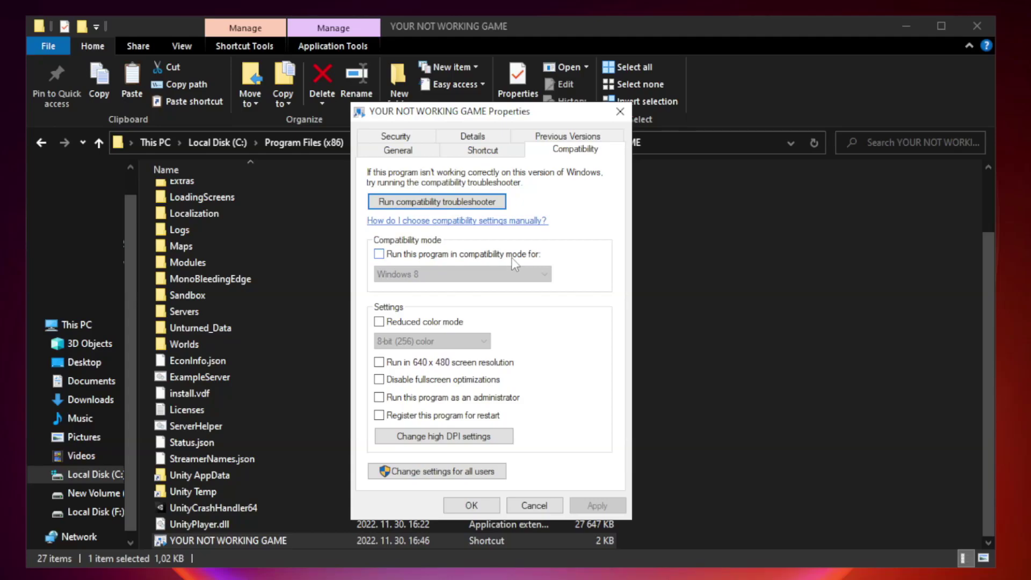
click(412, 259)
click(440, 273)
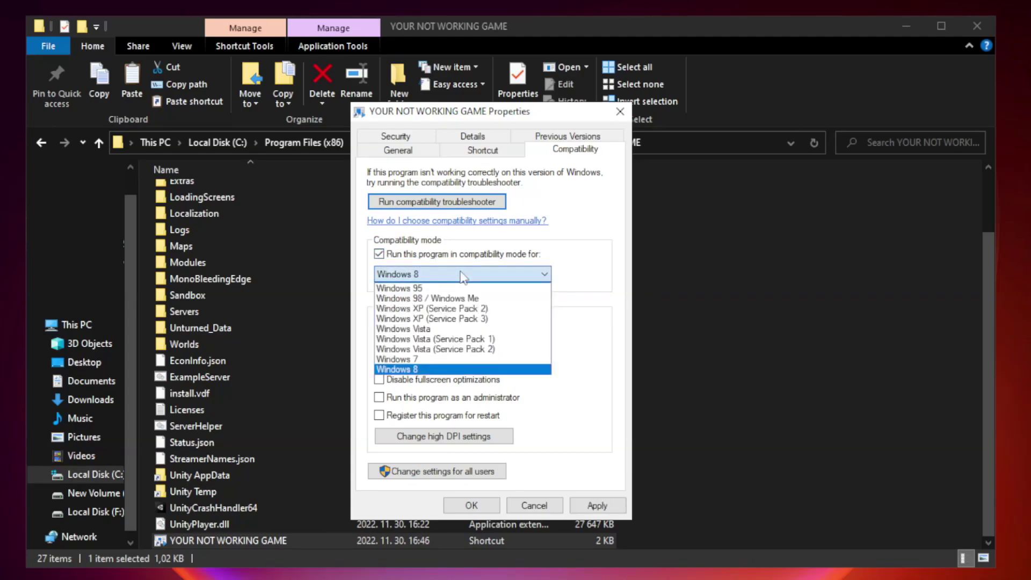
click(437, 370)
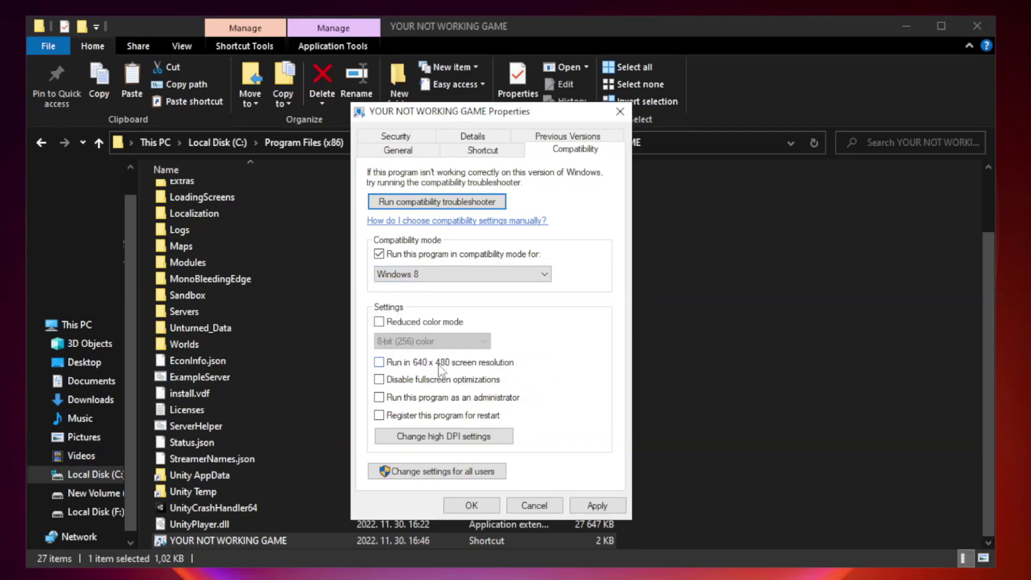
click(404, 384)
click(595, 510)
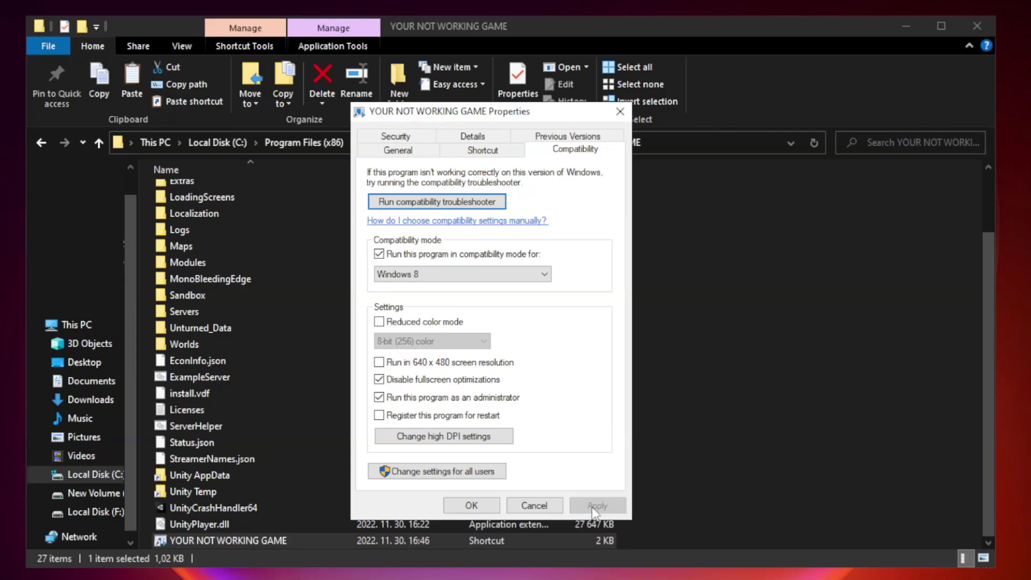
click(471, 507)
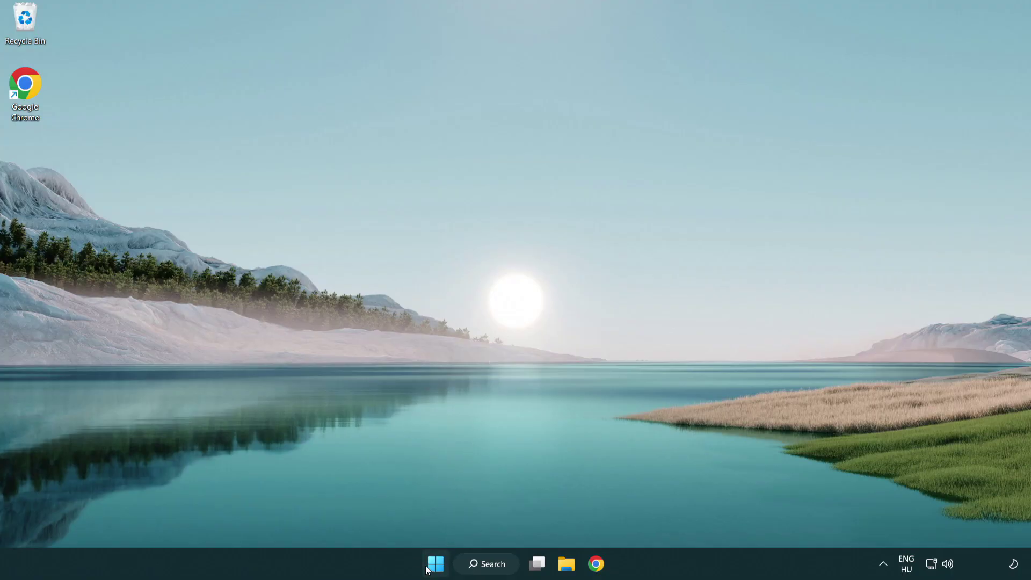
Open Task Manager's Startup apps list from the Start button's right-click menu.
right_click(437, 568)
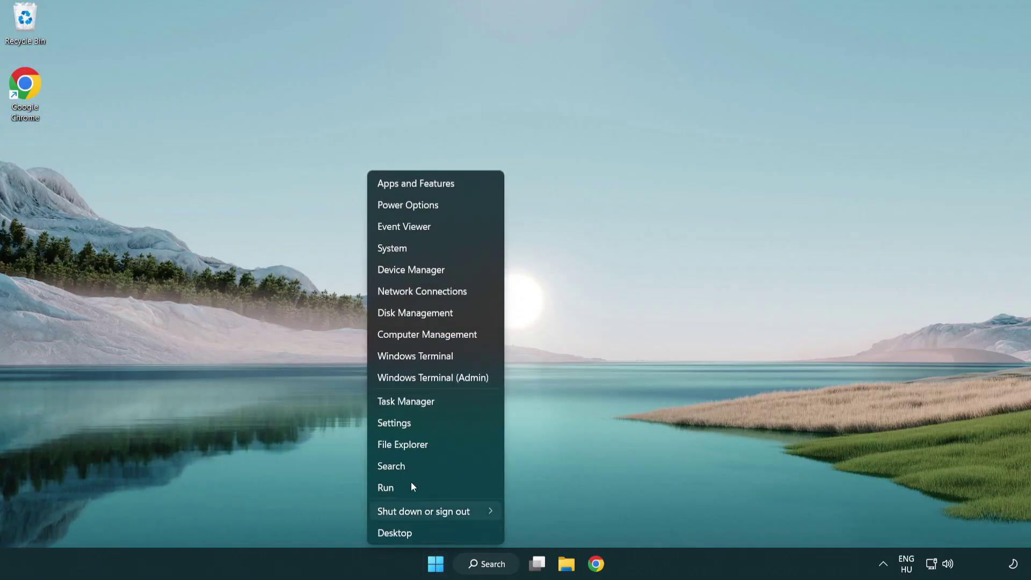
click(456, 404)
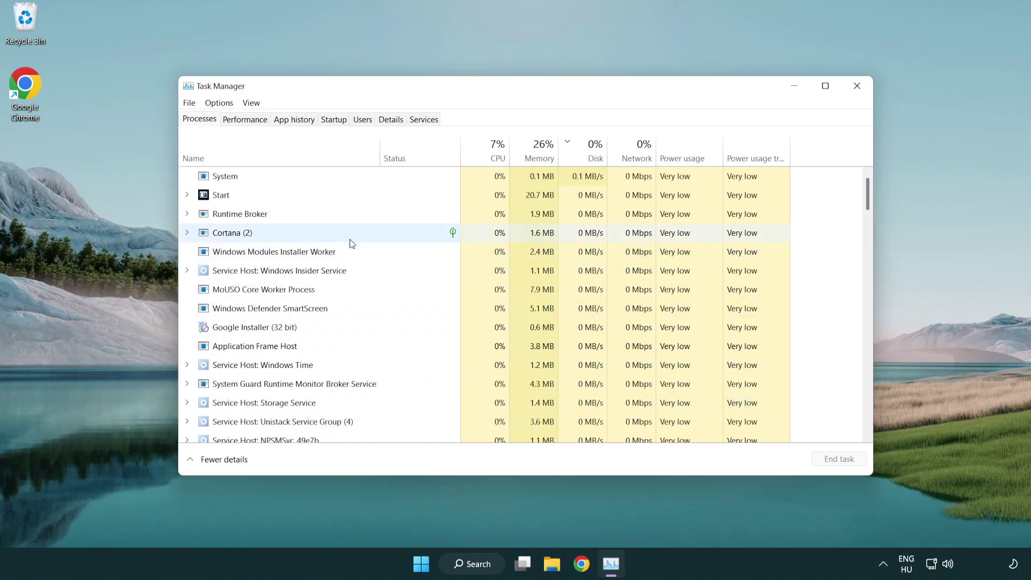
click(338, 125)
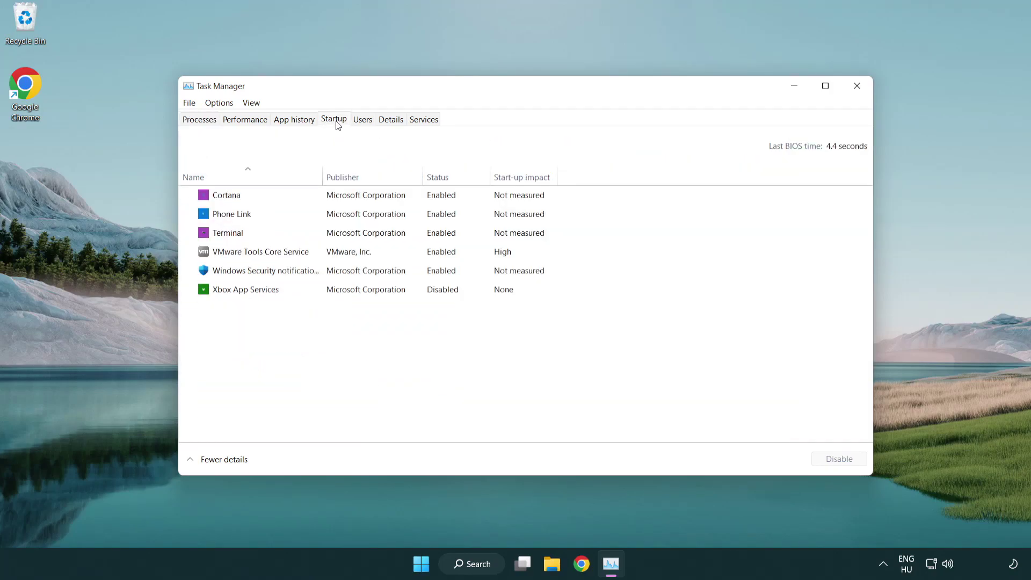
Disable Terminal, Phone Link, Cortana and Windows Security as startup apps.
click(338, 234)
click(838, 459)
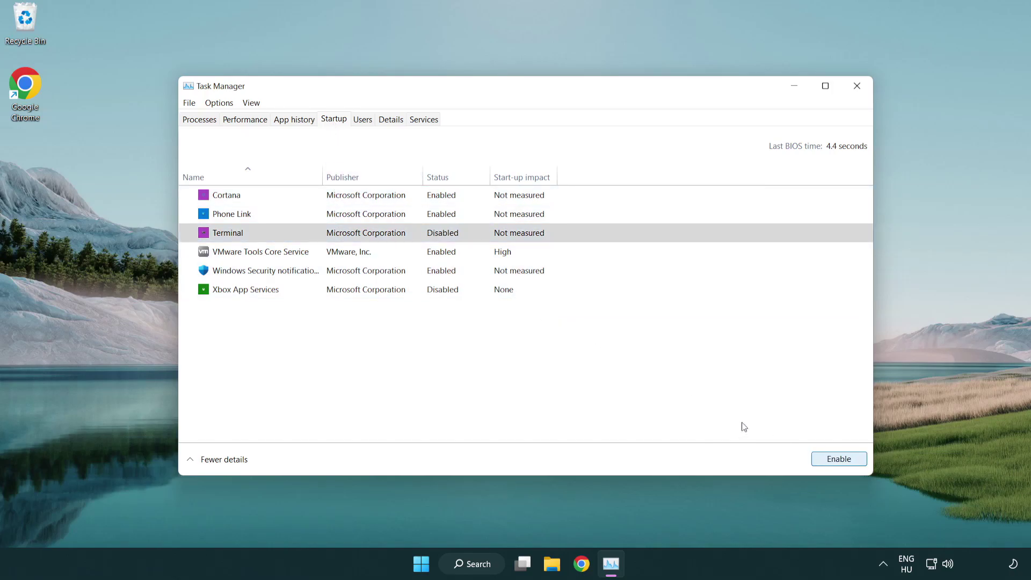
click(429, 216)
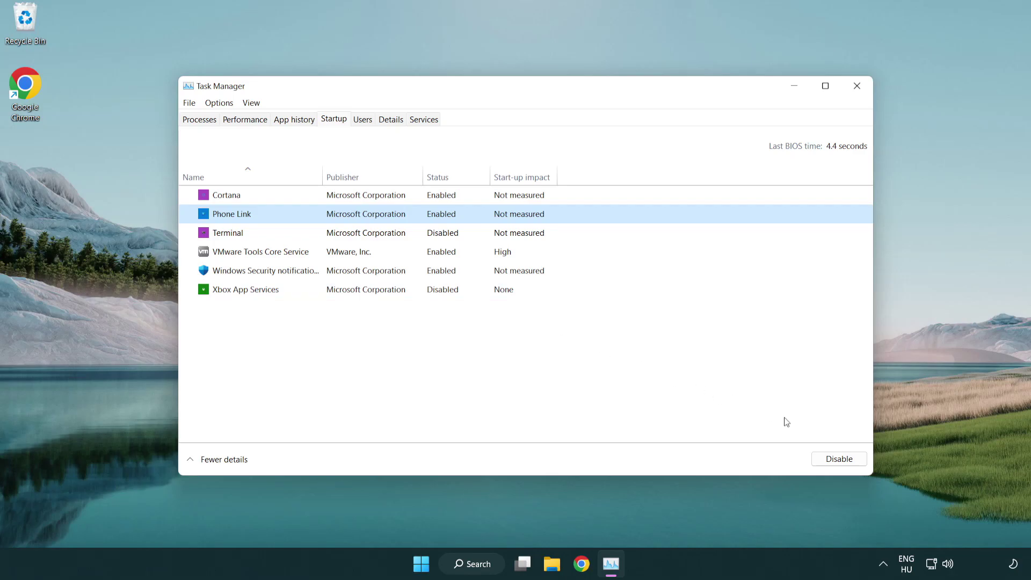
click(837, 459)
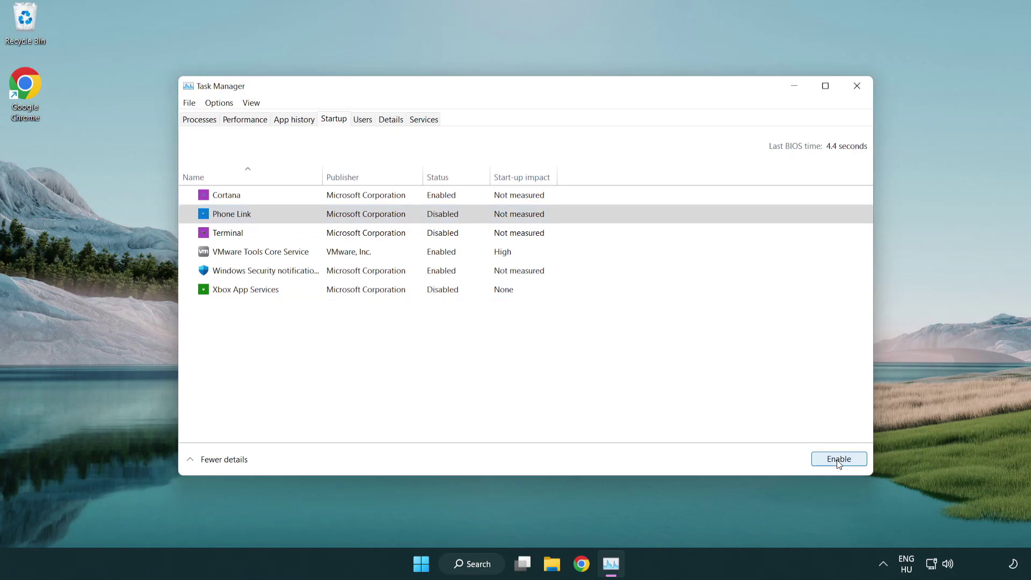
click(369, 201)
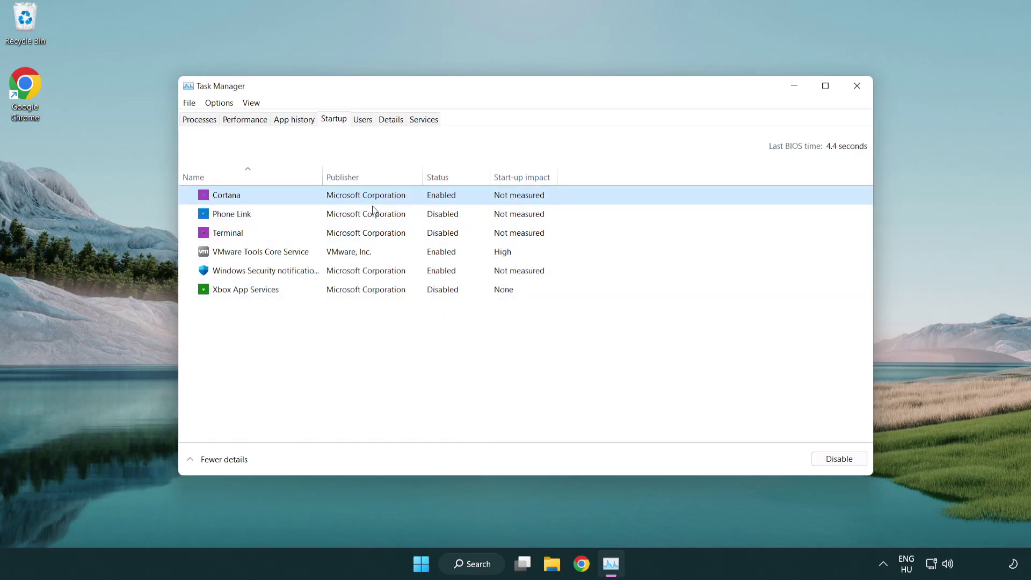
click(819, 458)
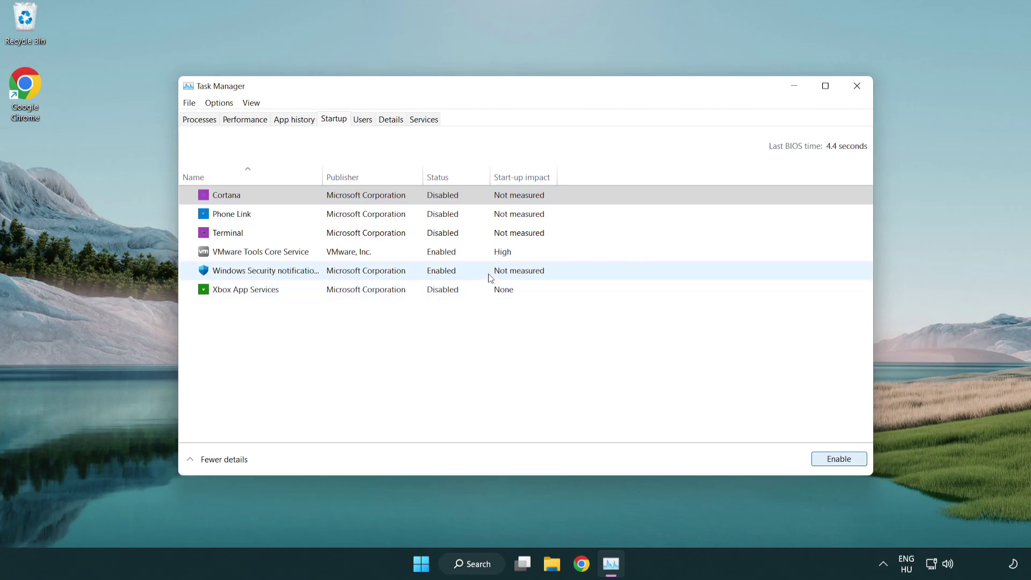
click(490, 278)
click(815, 457)
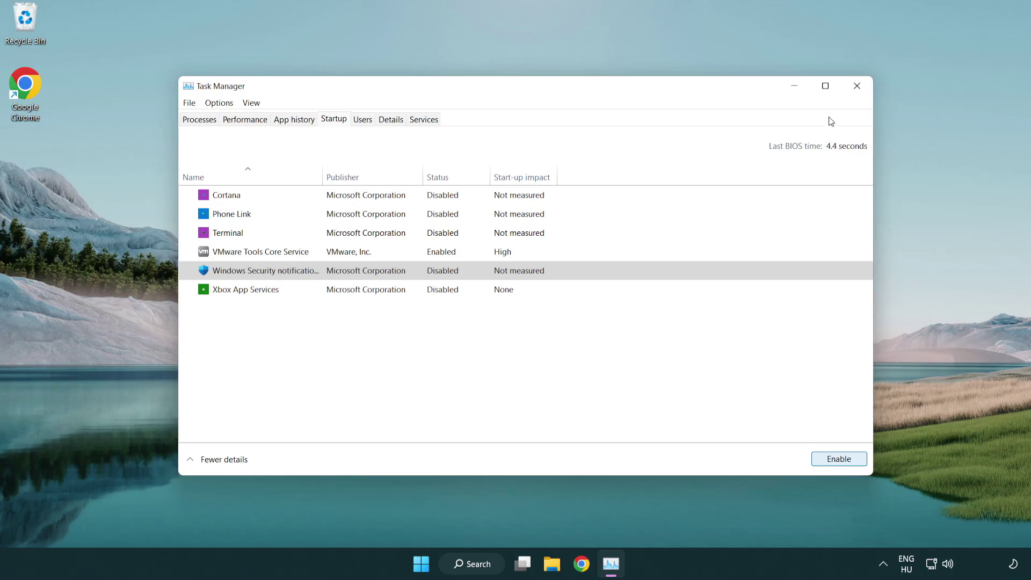
Close Task Manager, search 'security' and open the Windows Security app.
click(858, 87)
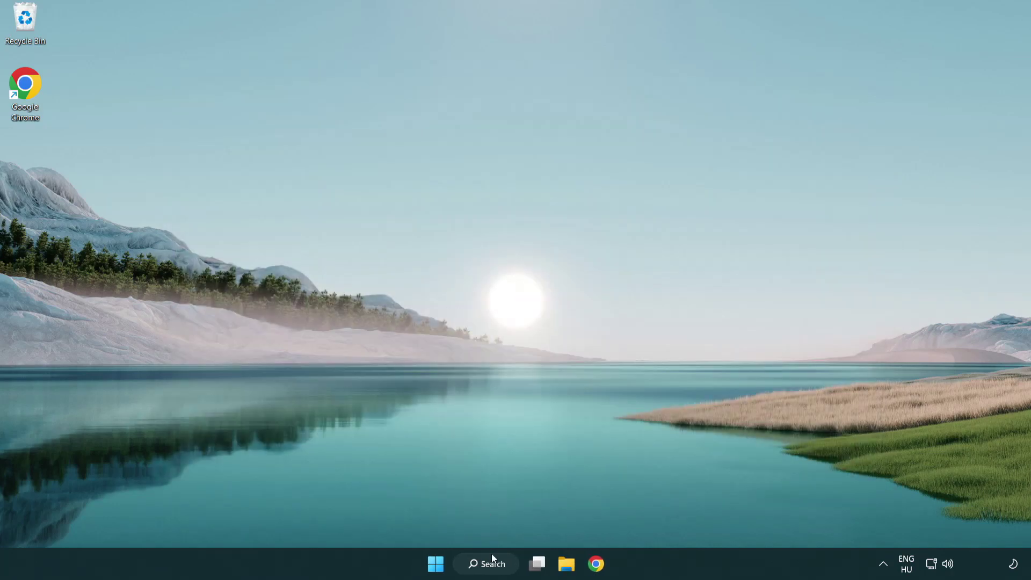
click(492, 571)
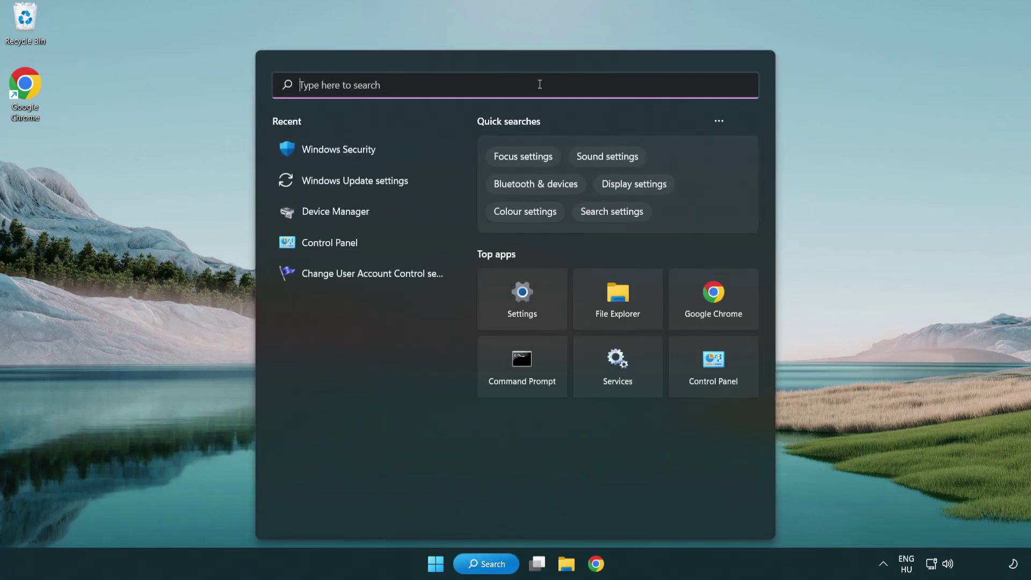
text(security)
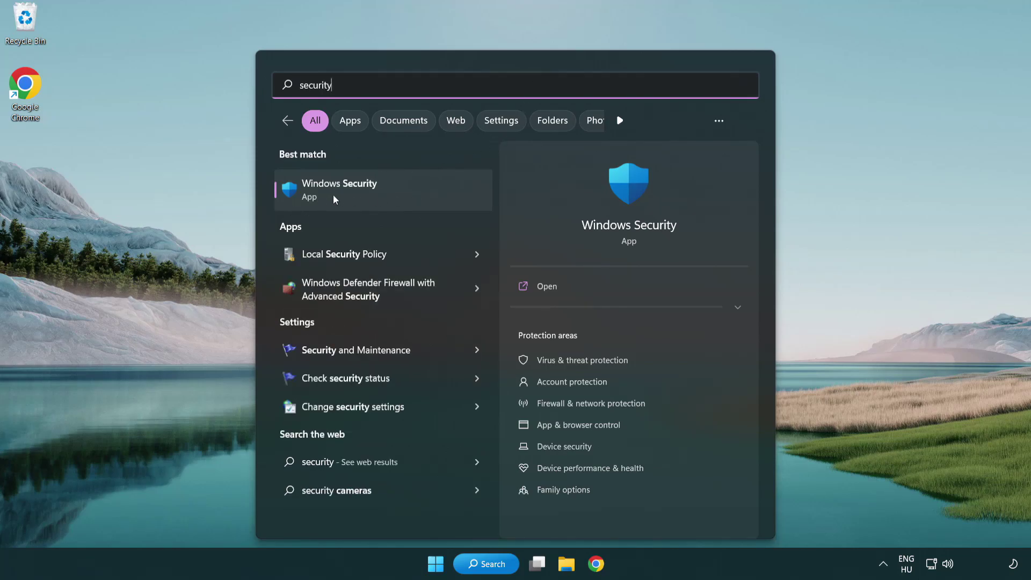
click(421, 195)
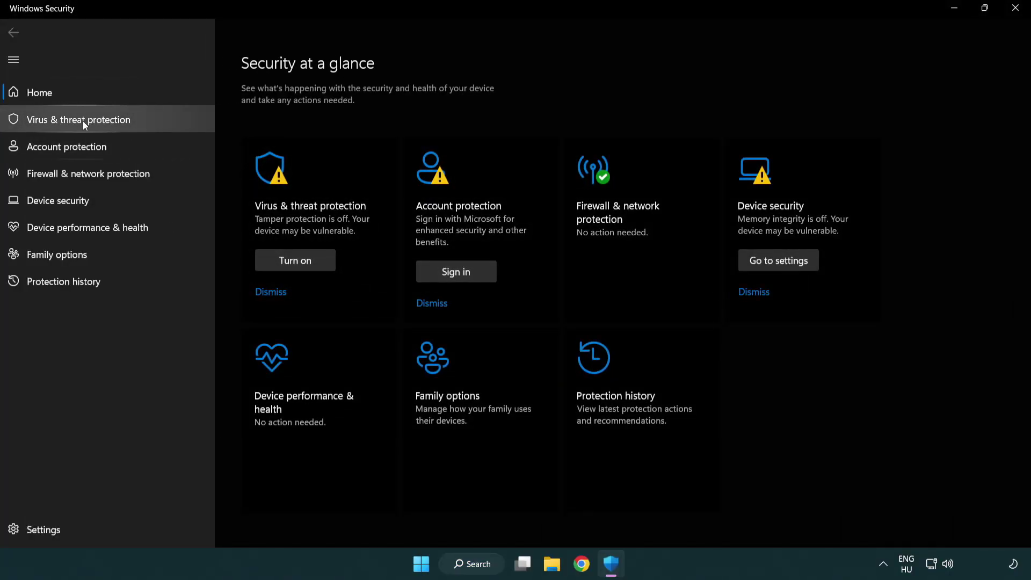
Open Virus & threat protection settings and go to Add or remove exclusions.
click(157, 123)
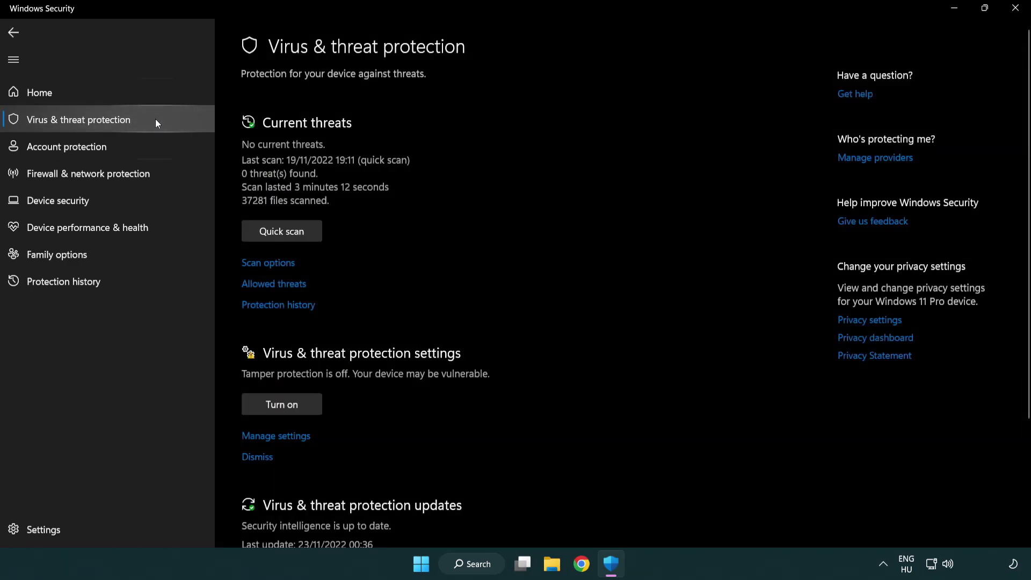
scroll(298, 220, down, 2)
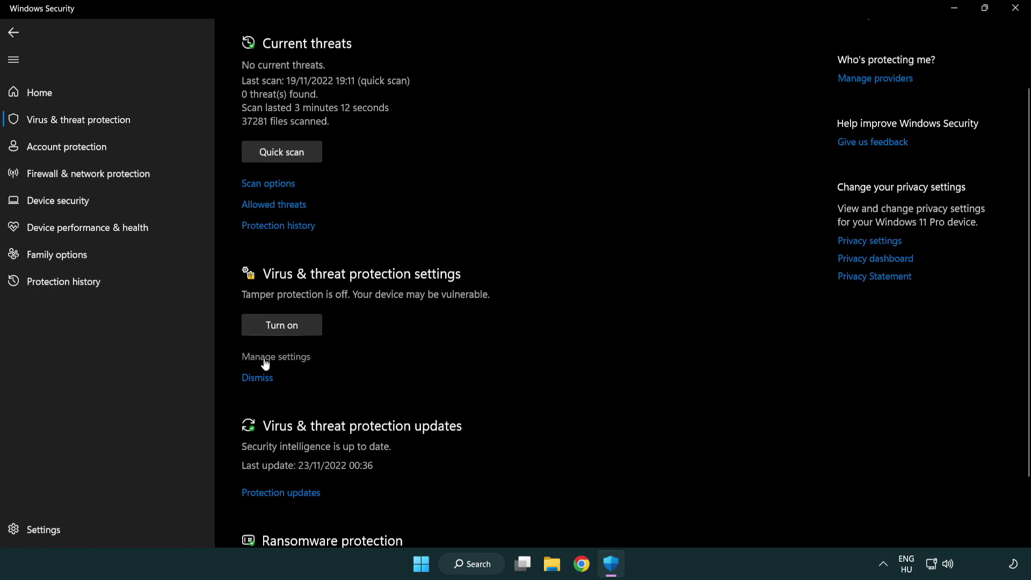
click(275, 358)
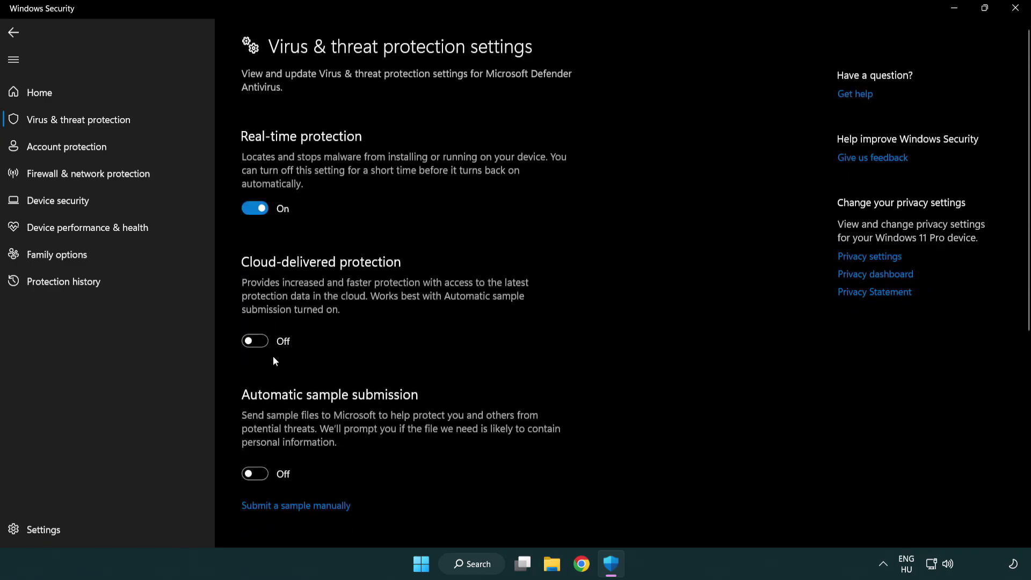
scroll(275, 360, down, 1)
scroll(275, 360, down, 2)
scroll(276, 361, down, 2)
scroll(276, 360, down, 1)
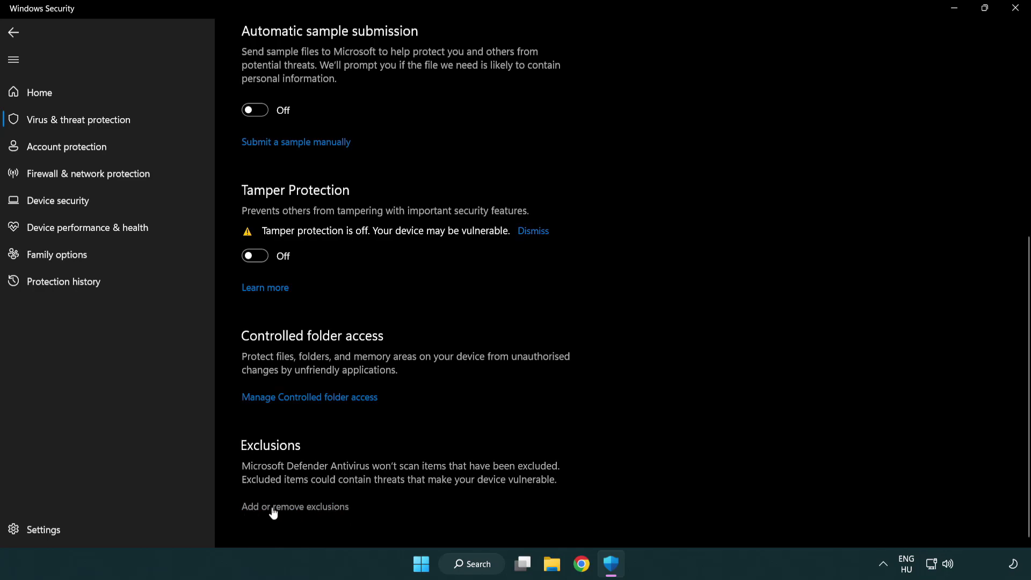
click(298, 510)
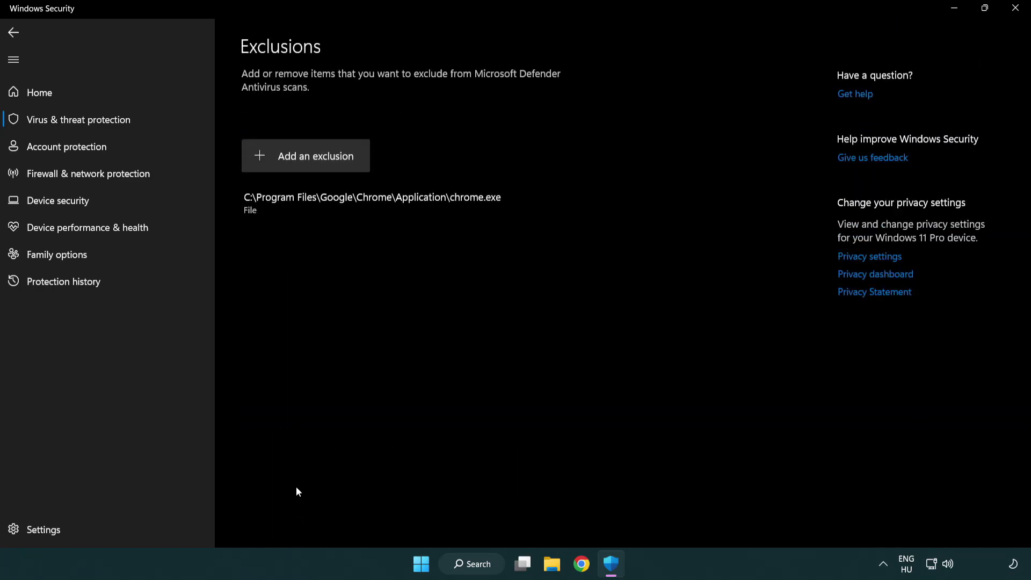
Start adding a File exclusion and browse the picker to Local Disk (C:).
click(310, 161)
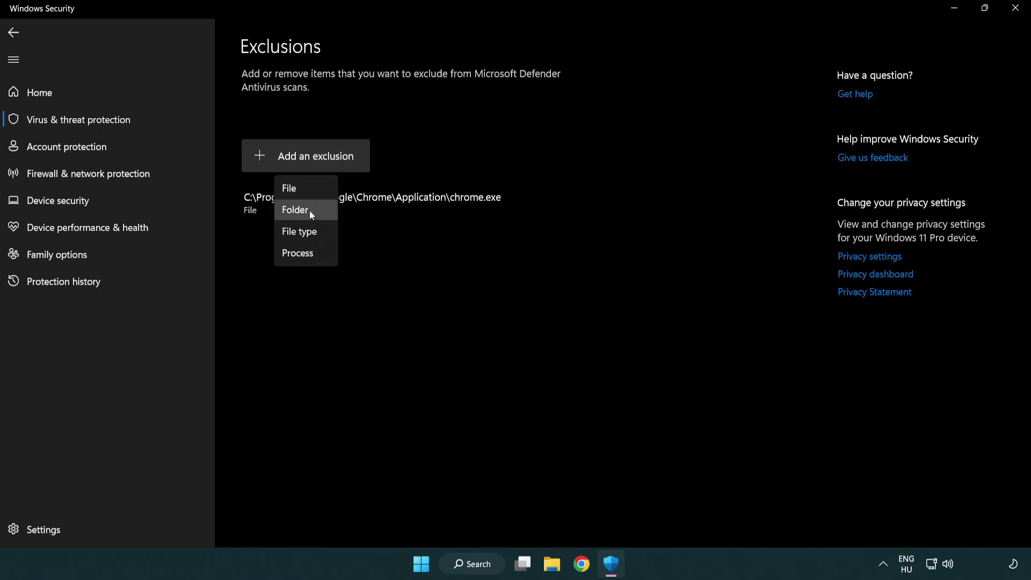
click(311, 189)
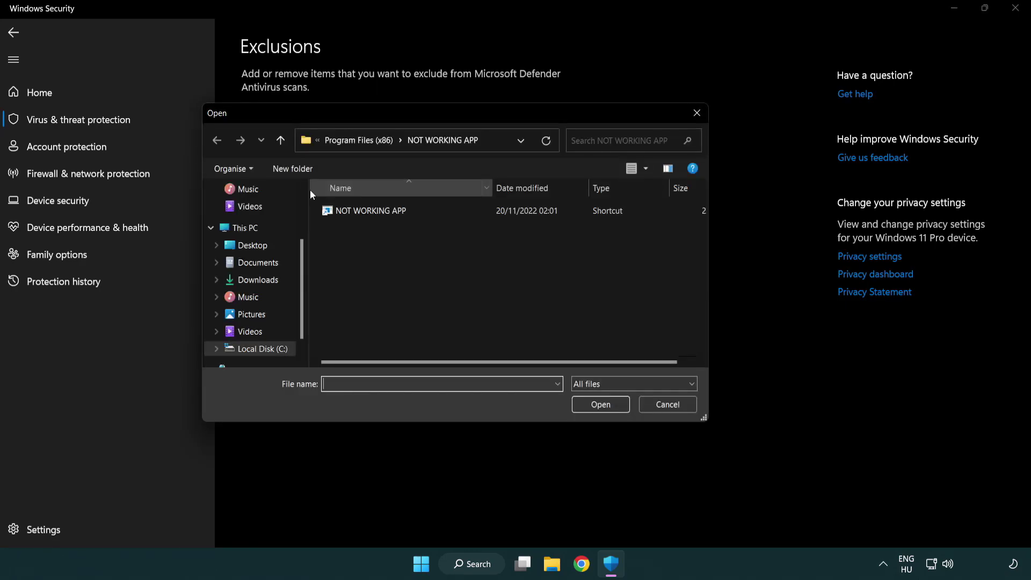
click(349, 143)
click(356, 144)
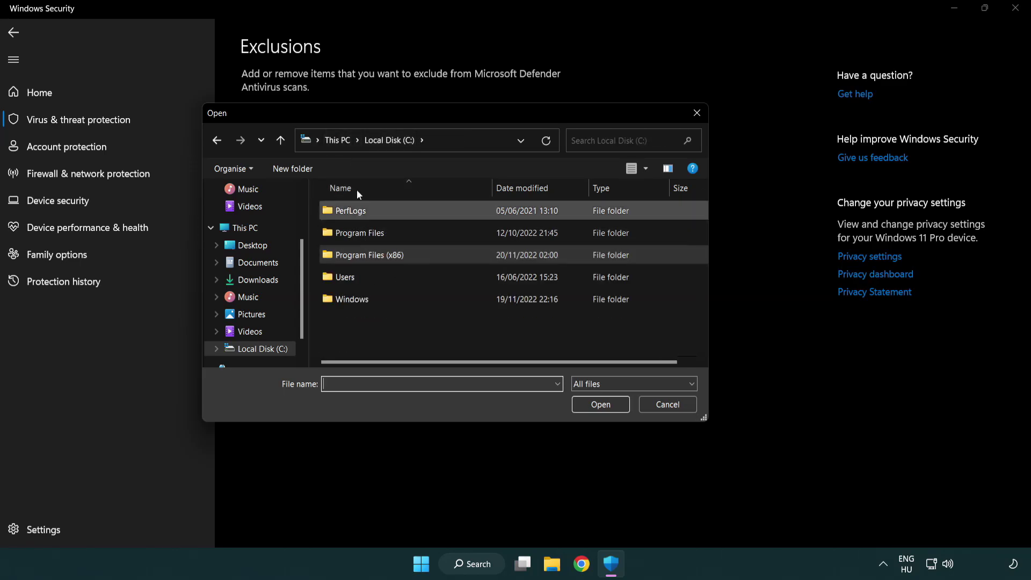
click(349, 143)
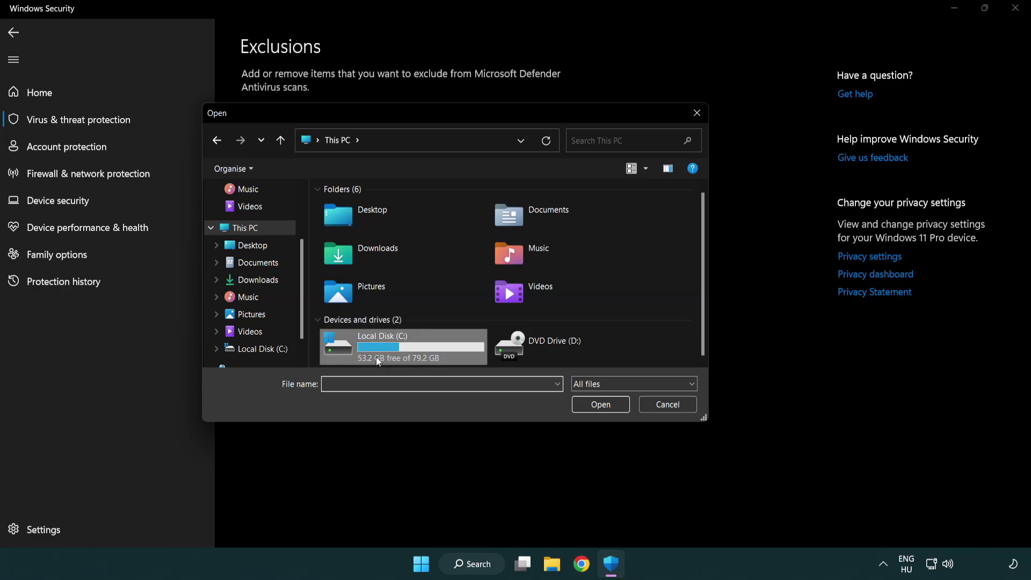
double_click(376, 357)
Exclude the shortcut in Program Files (x86)\NOT WORKING APP, close Windows Security, open Start.
double_click(378, 256)
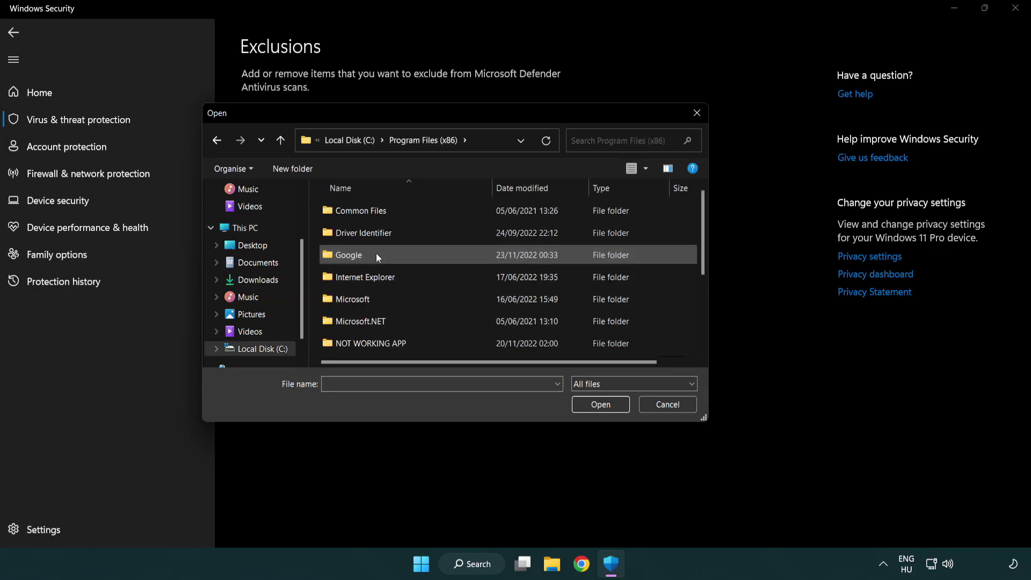
double_click(385, 346)
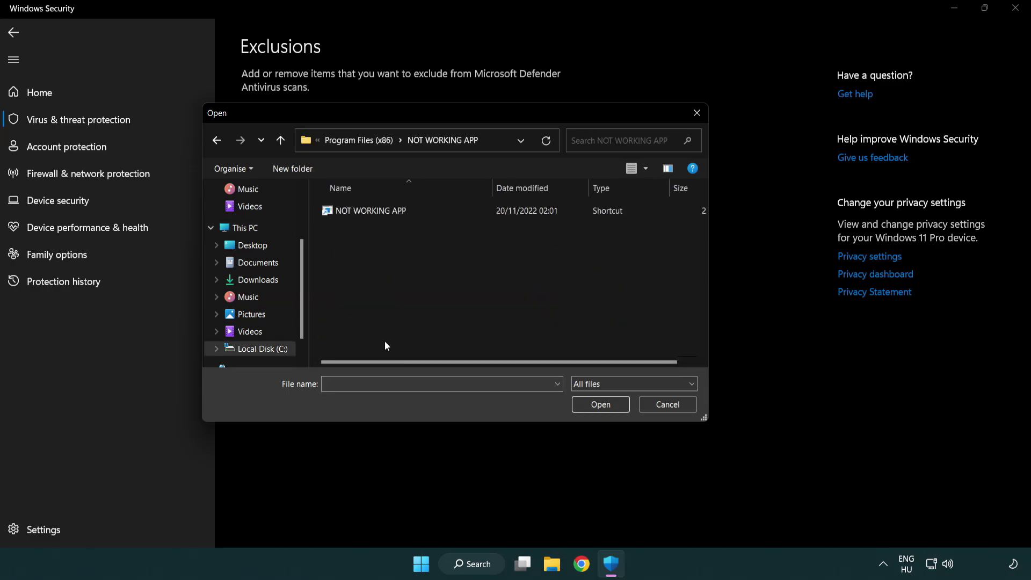
click(364, 211)
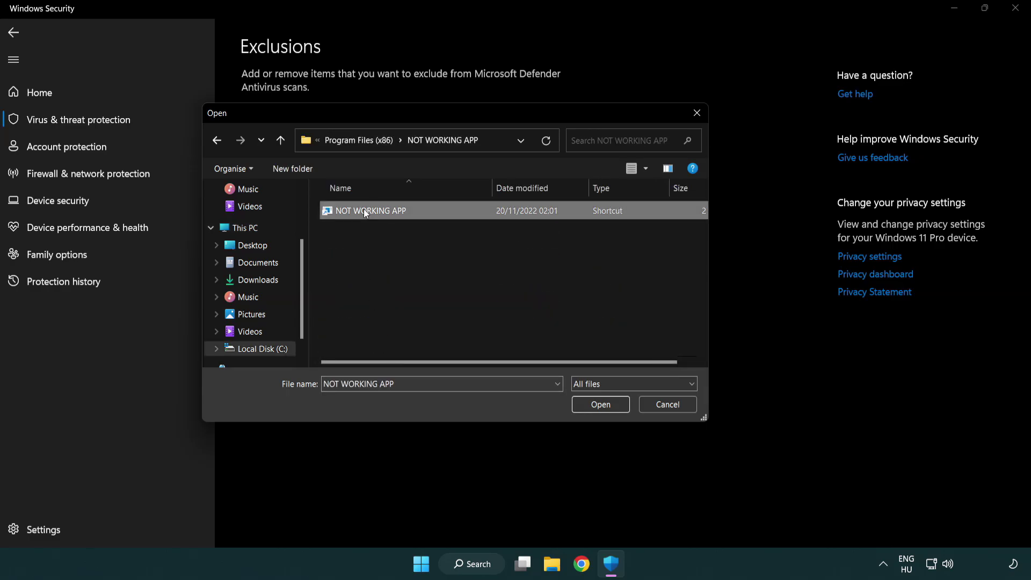
click(599, 412)
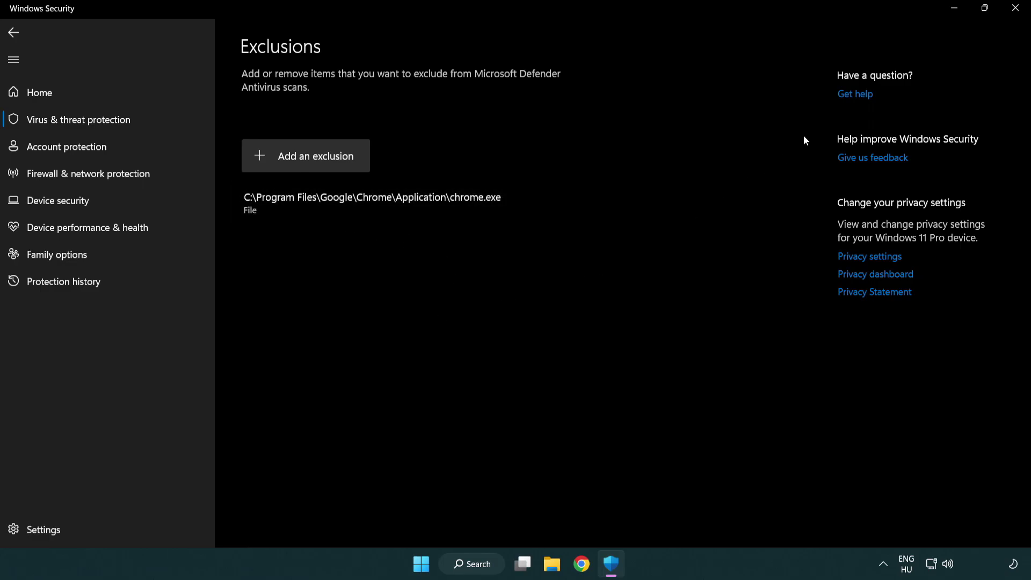
click(1017, 17)
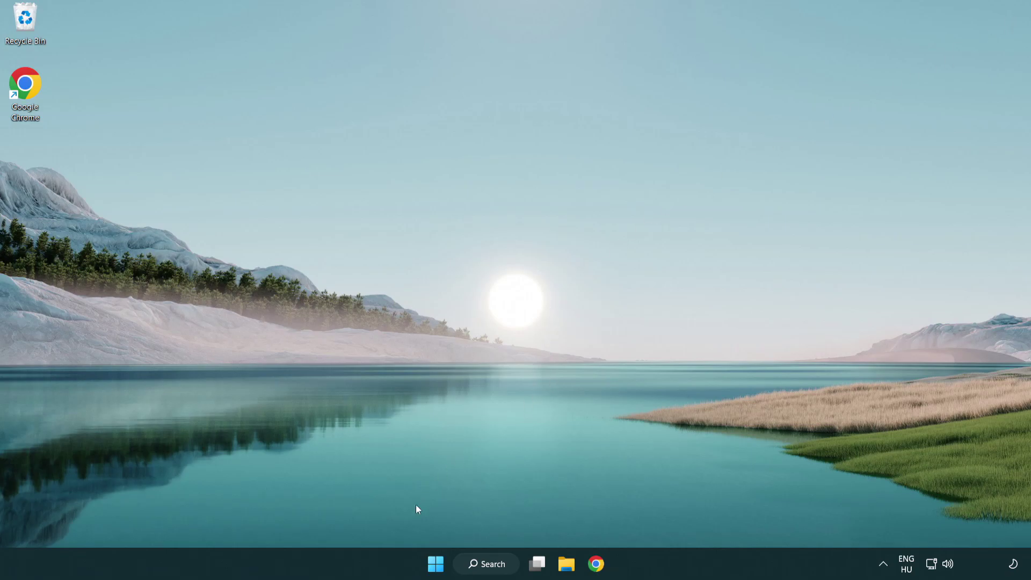
click(435, 563)
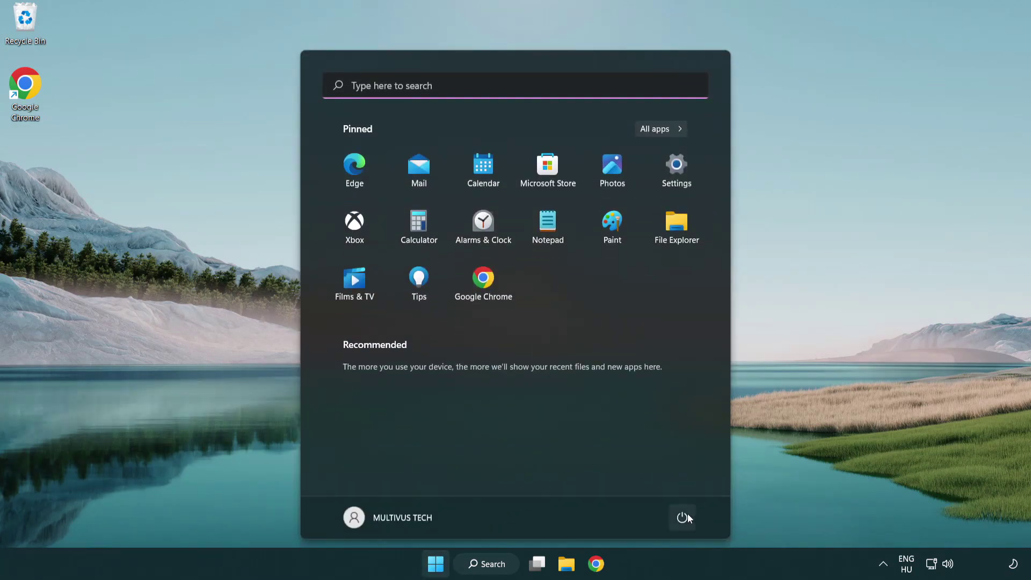